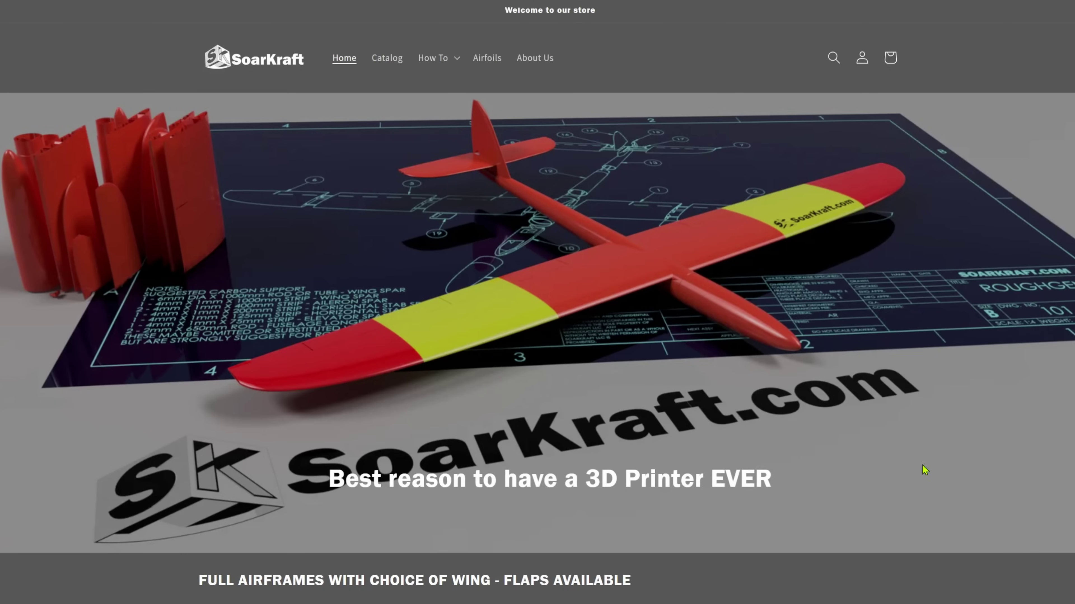
# Go to How To > Material Settings and Building and scroll to the tested materials and SoarKraft Test Part
pyautogui.scroll(-10, 924, 470)
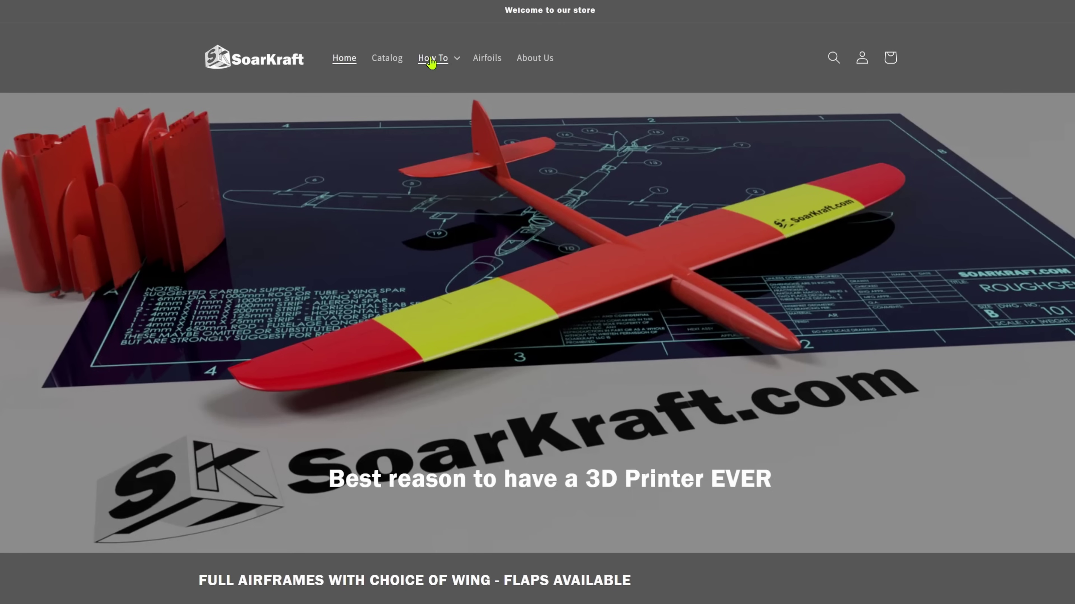
pyautogui.click(431, 62)
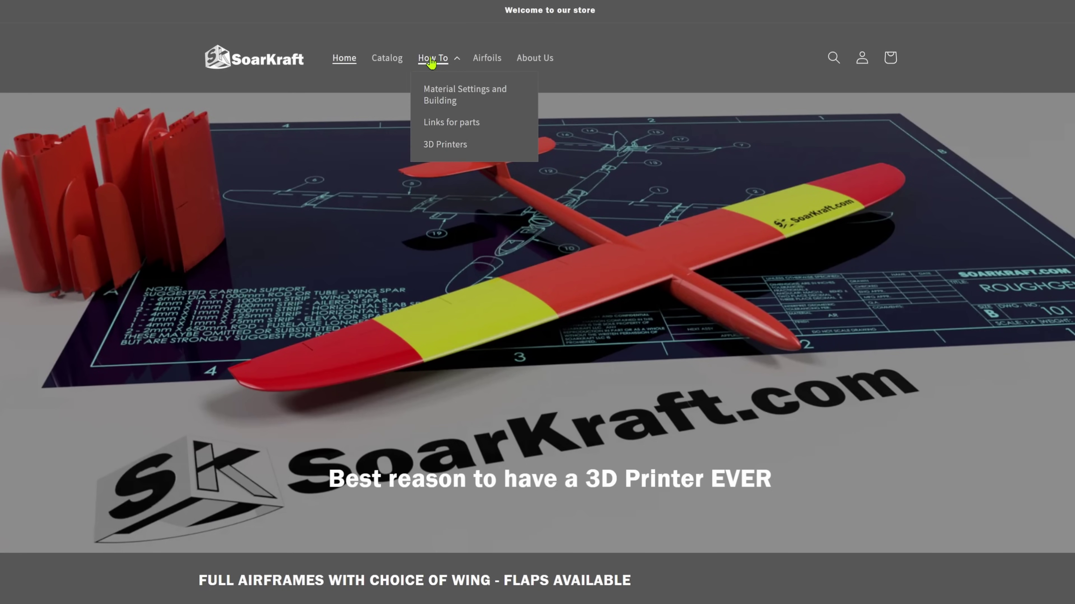
pyautogui.click(439, 91)
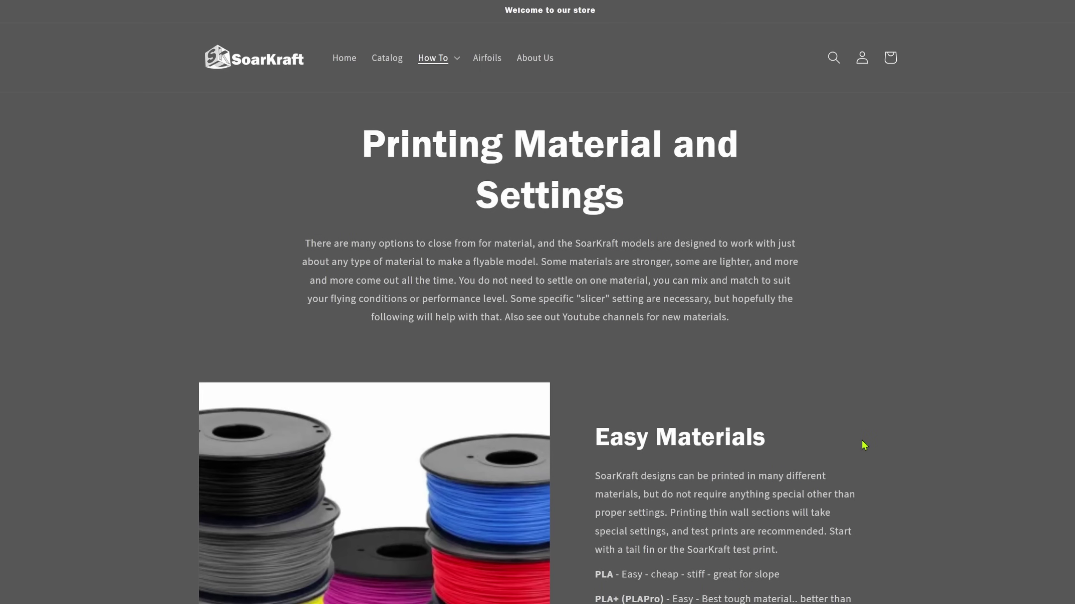
pyautogui.scroll(-20, 864, 445)
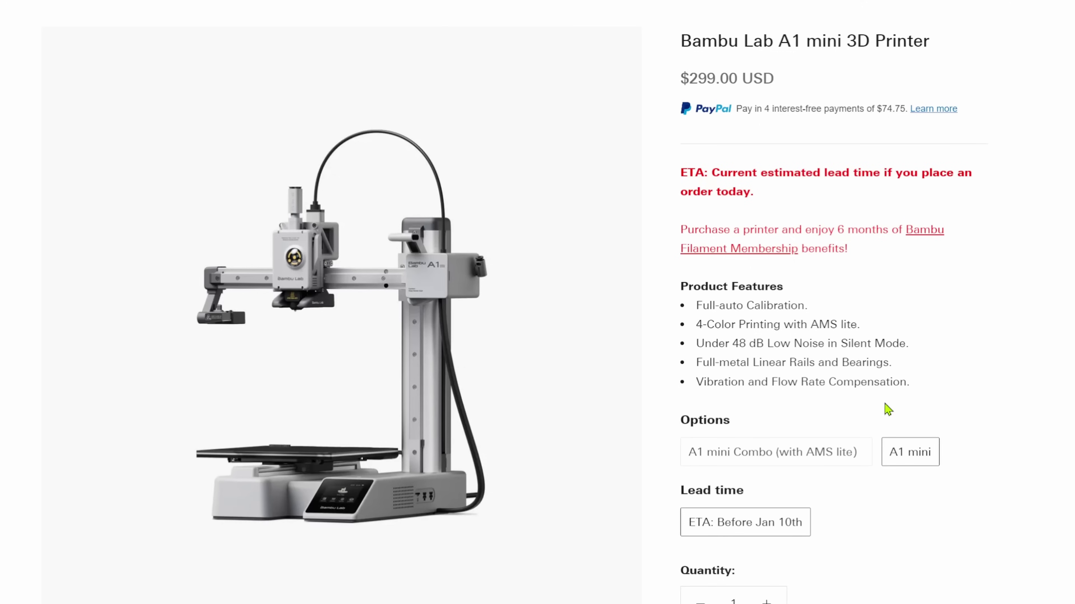
# Browse the PLA Aero photos, then show the front view of the $399.00 A1 printer
pyautogui.scroll(-20, 888, 410)
pyautogui.scroll(3, 885, 409)
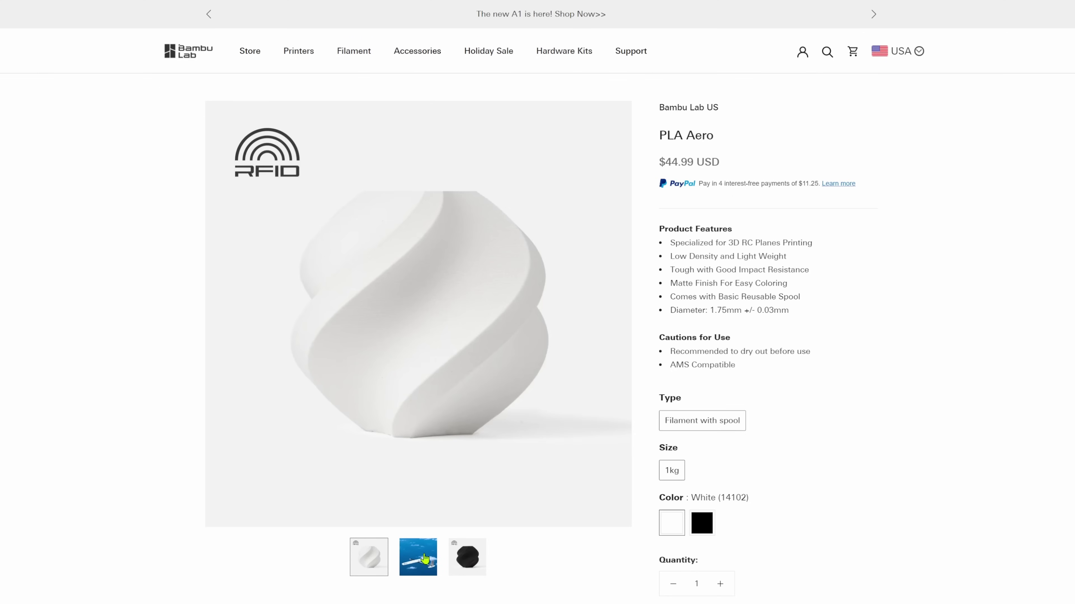
pyautogui.click(421, 558)
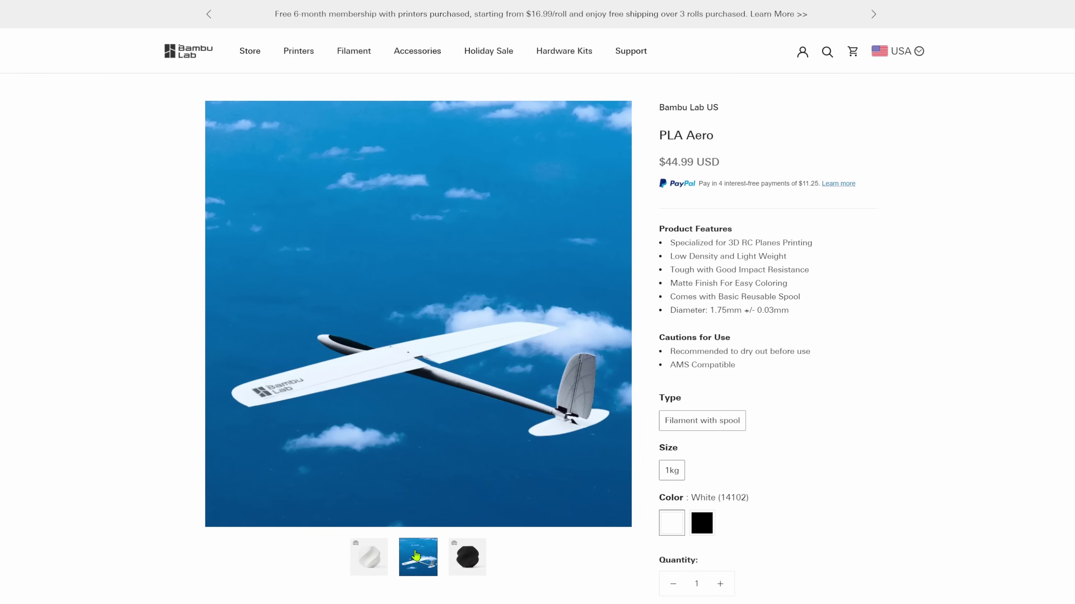
pyautogui.click(380, 556)
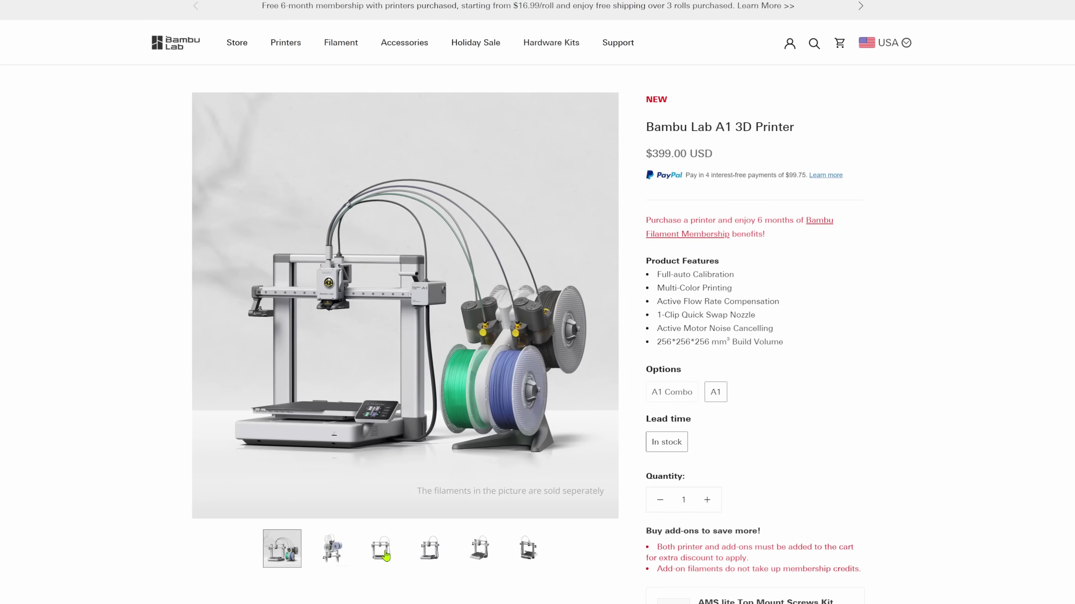
pyautogui.click(386, 554)
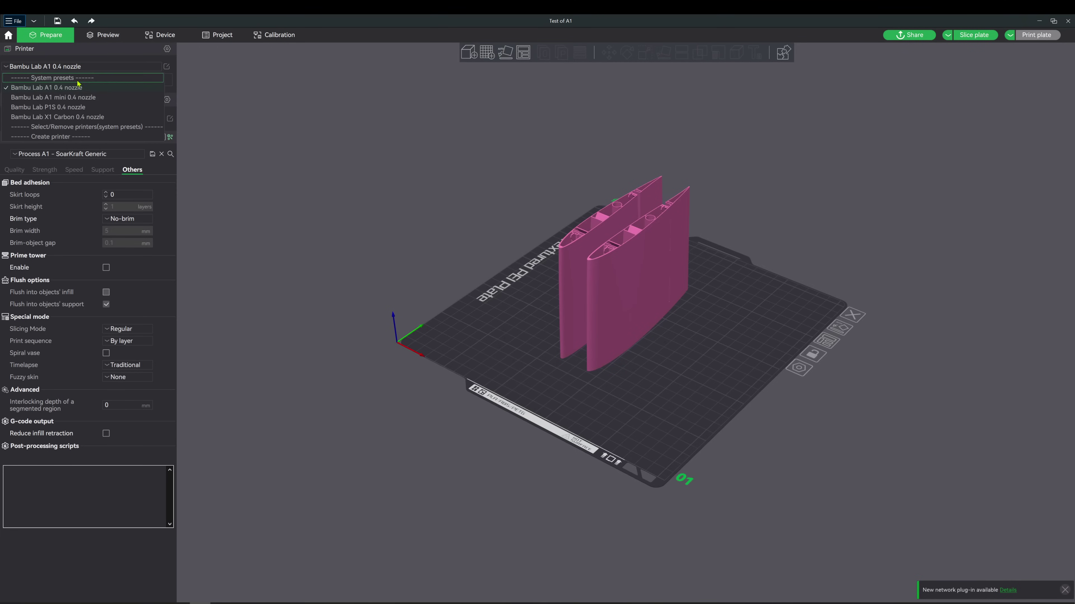
# Review the available Bambu Lab printers in the Printer Selection list
pyautogui.click(81, 127)
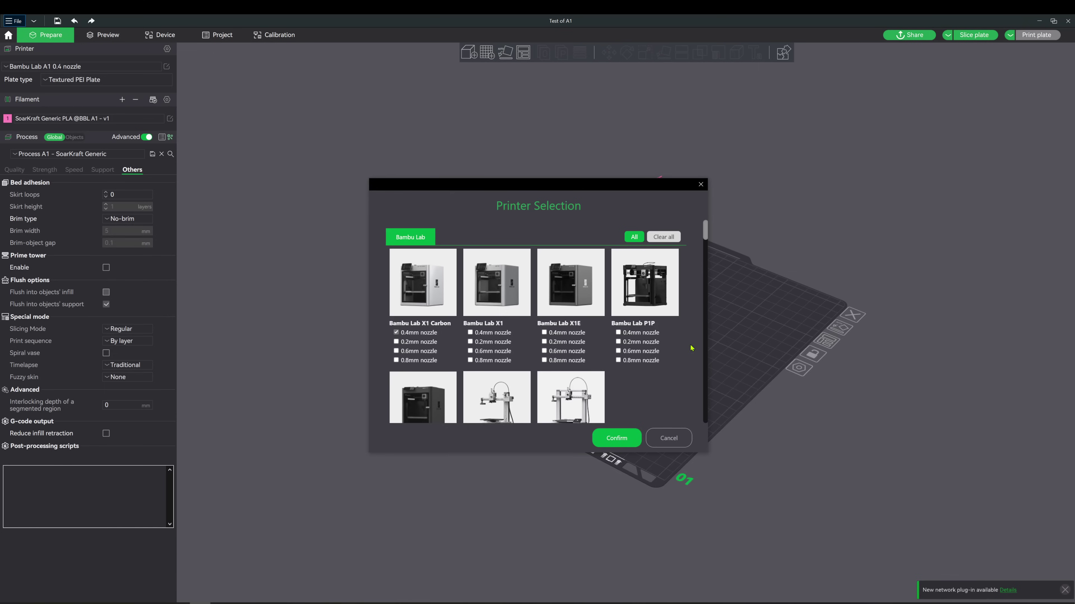
pyautogui.scroll(-3, 698, 346)
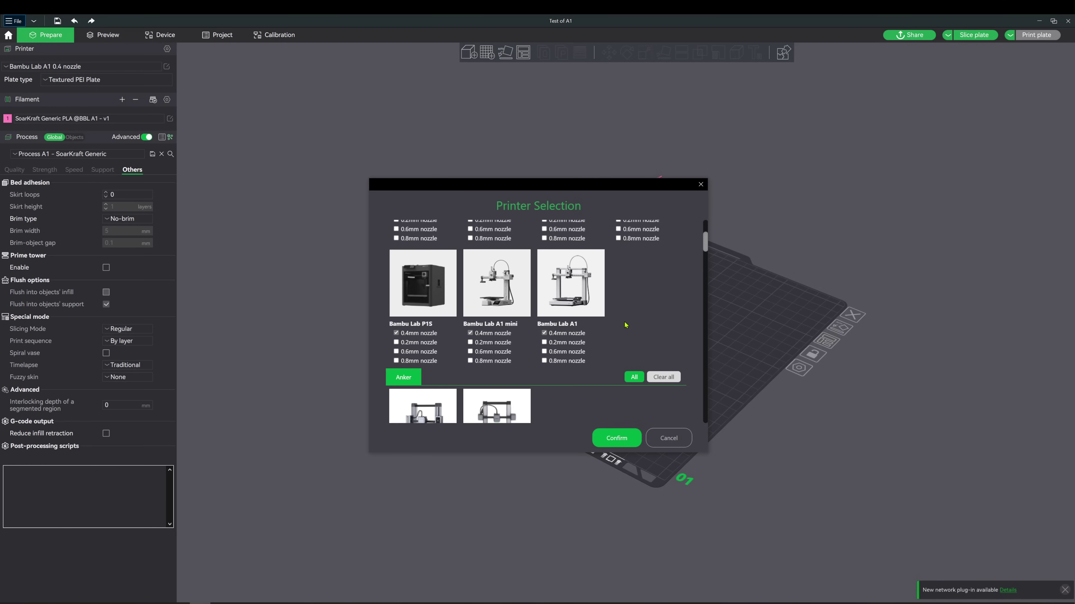
pyautogui.scroll(-9, 626, 325)
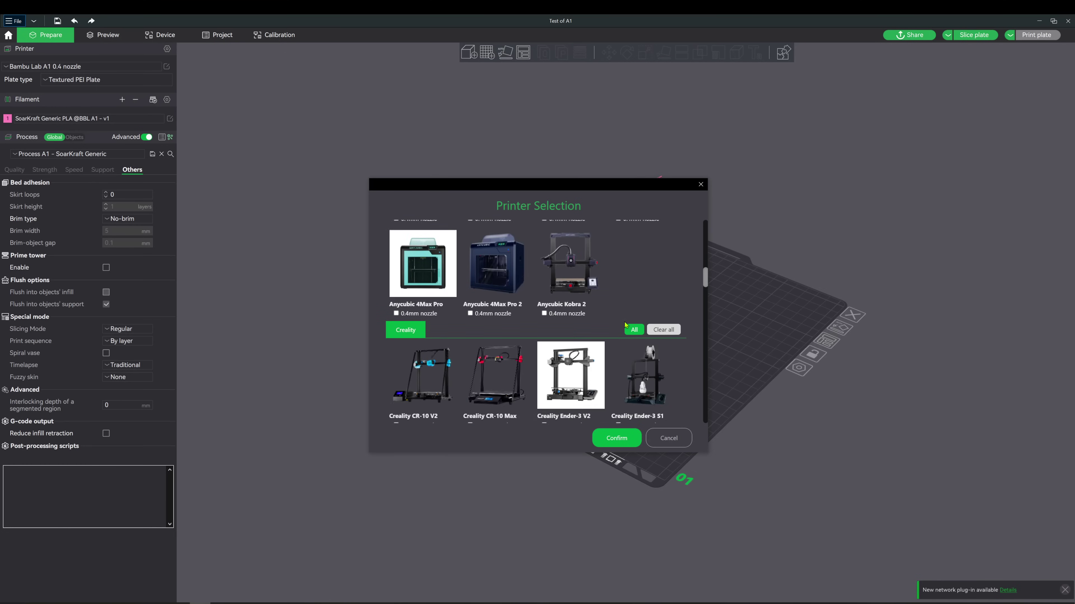
pyautogui.scroll(-6, 626, 325)
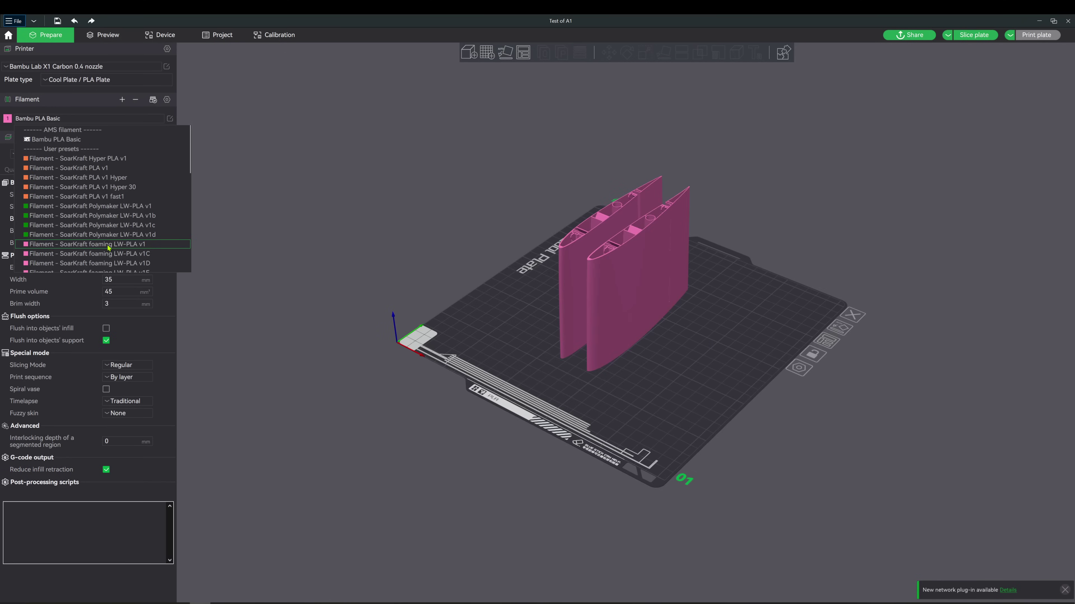
# Use SoarKraft foaming LW-PLA v1 filament and switch the printer via P1S back to A1 0.4 nozzle
pyautogui.click(109, 244)
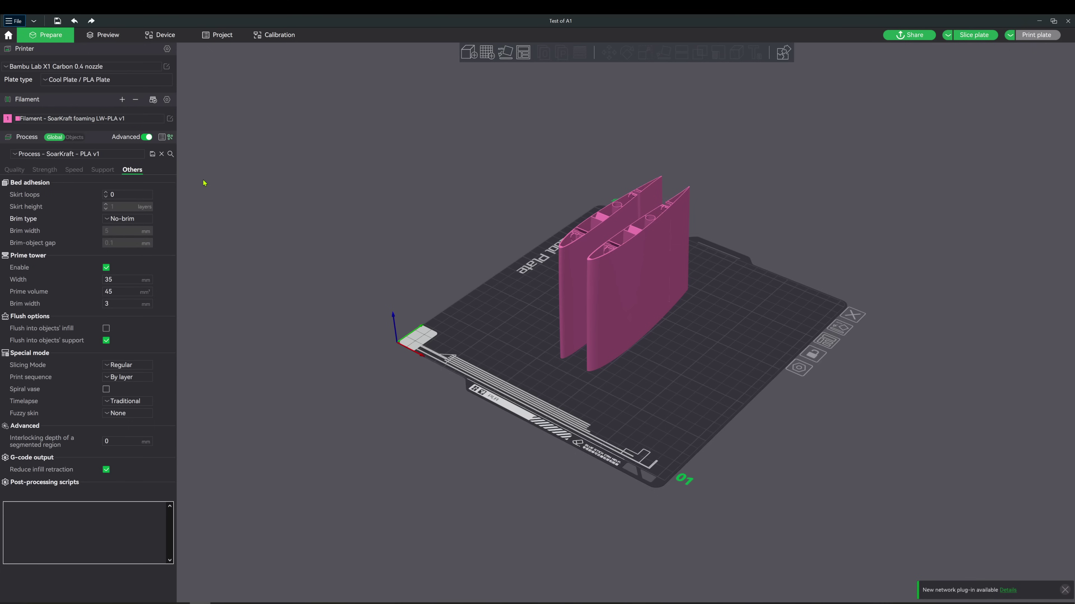
pyautogui.click(131, 70)
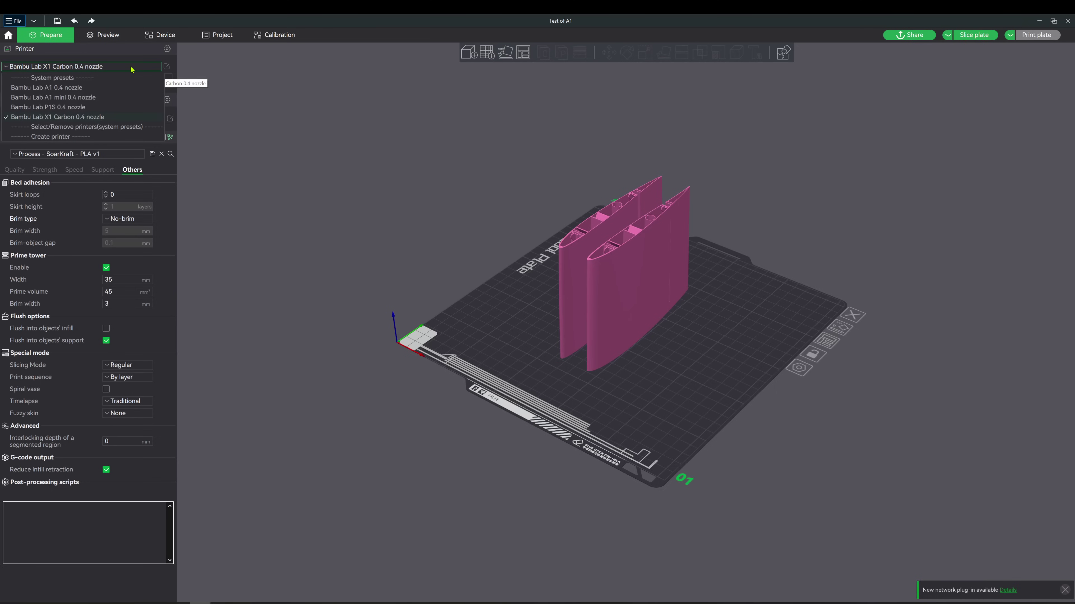
pyautogui.click(118, 108)
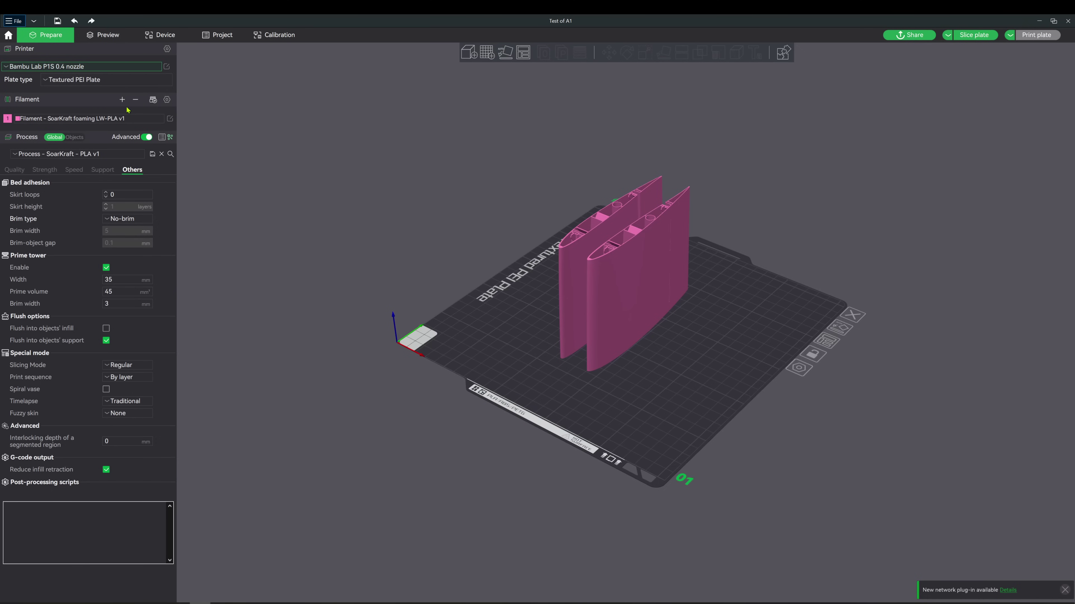
pyautogui.click(127, 69)
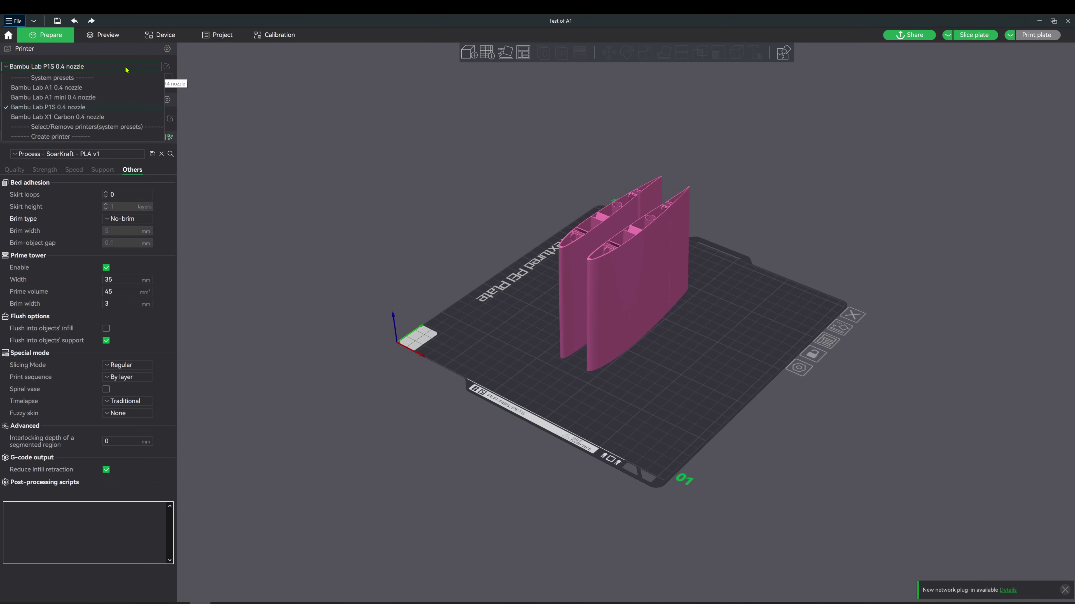
pyautogui.click(68, 89)
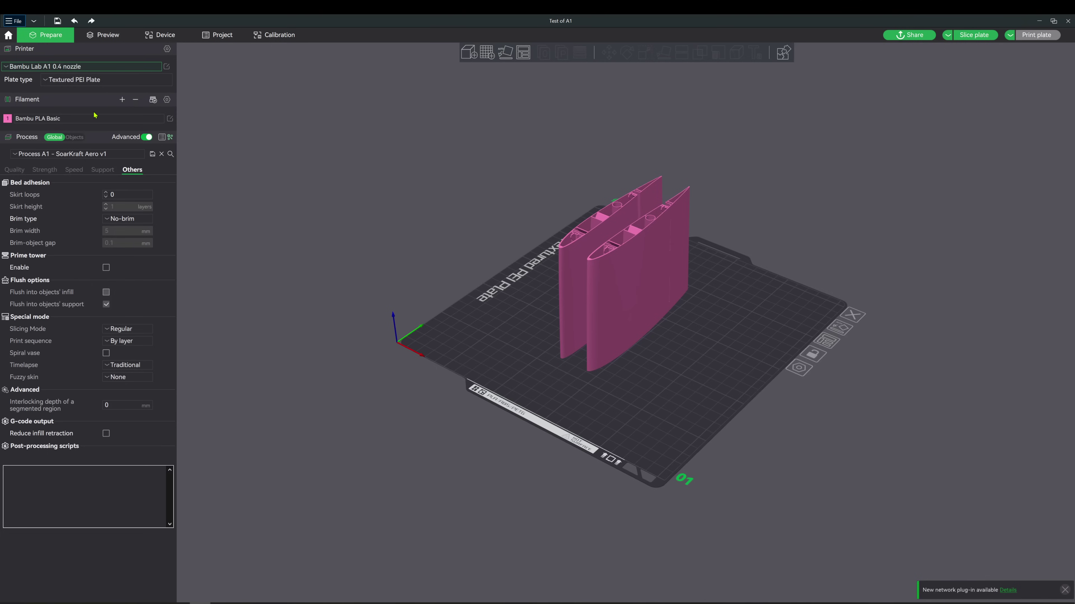
# Apply the Process A1 - SoarKraft Generic process preset
pyautogui.click(87, 155)
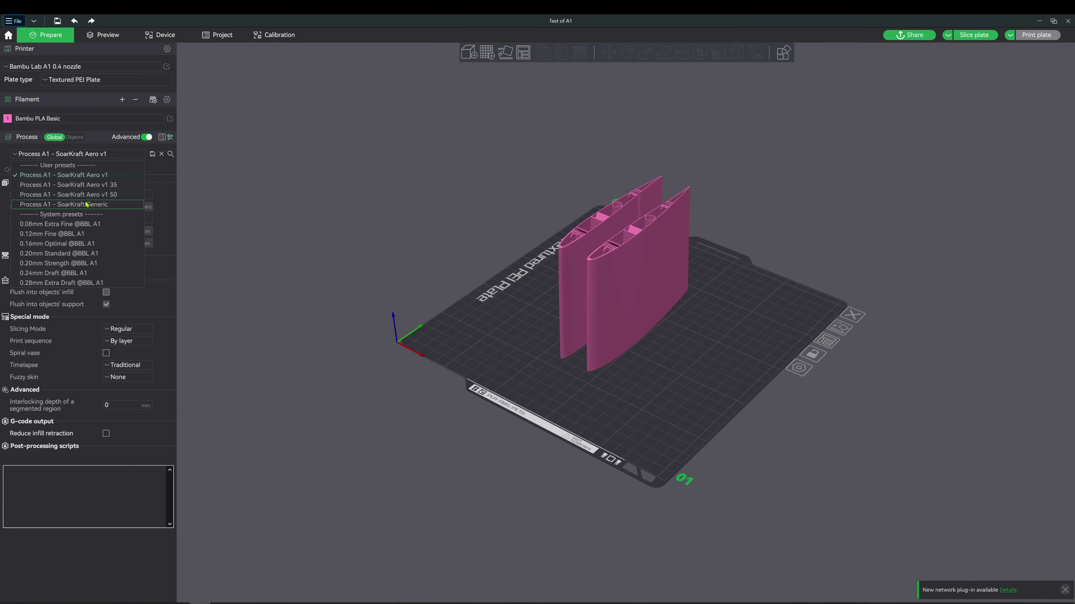
pyautogui.click(63, 204)
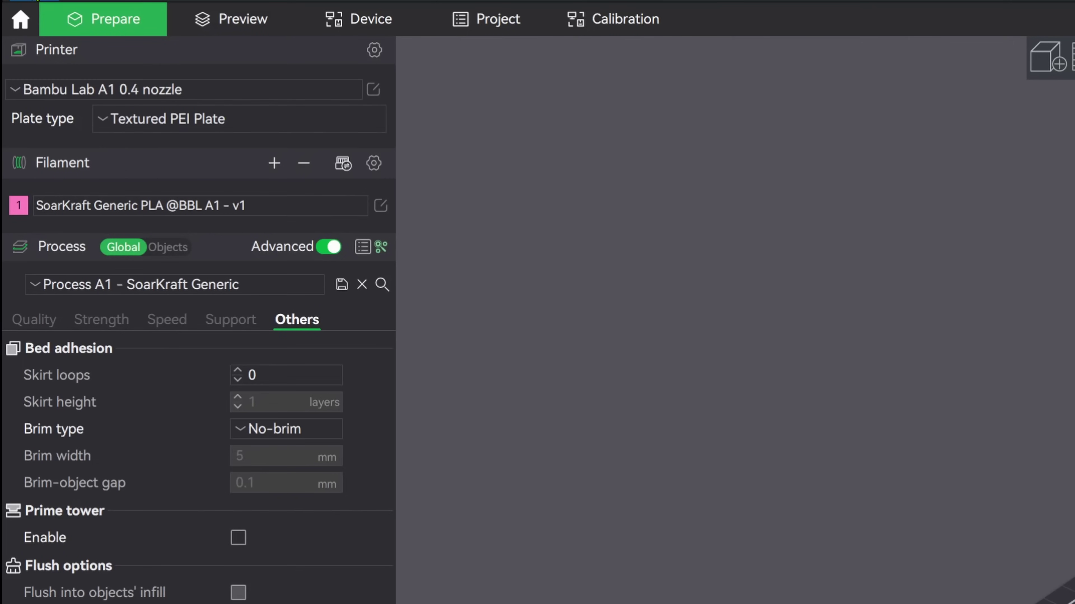
pyautogui.click(34, 1)
# Review each Export Configs preset type, ending on the filament bundle option
pyautogui.moveTo(51, 135)
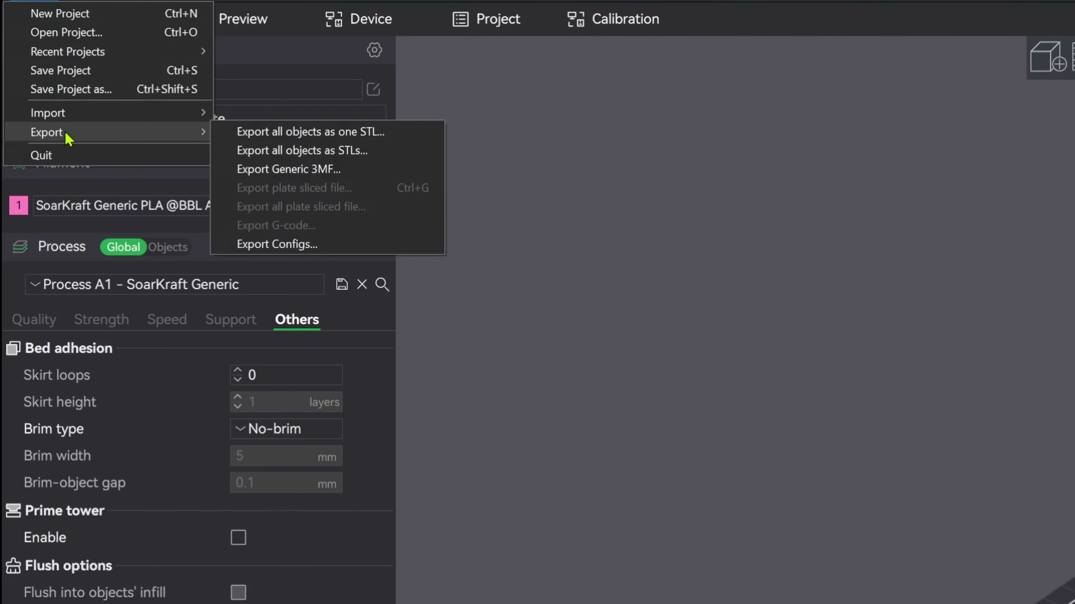
pyautogui.click(276, 246)
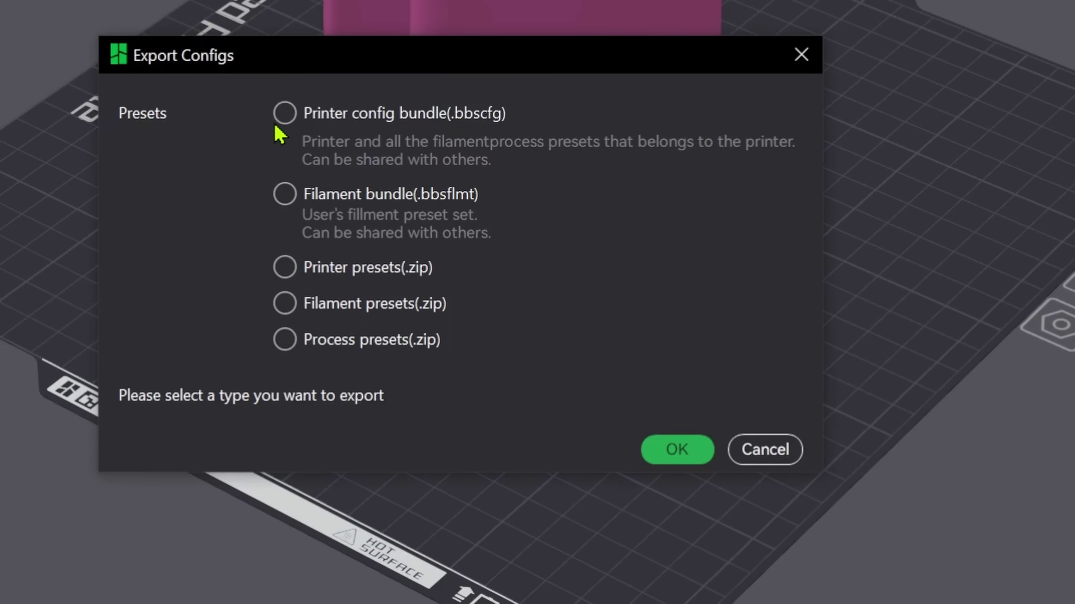
pyautogui.click(286, 112)
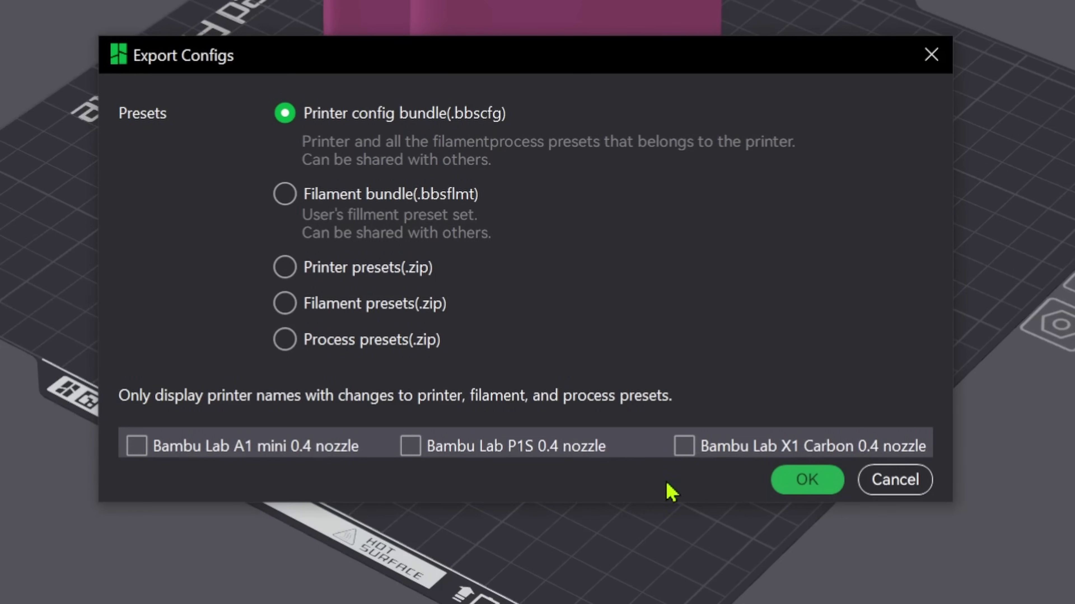
pyautogui.click(290, 195)
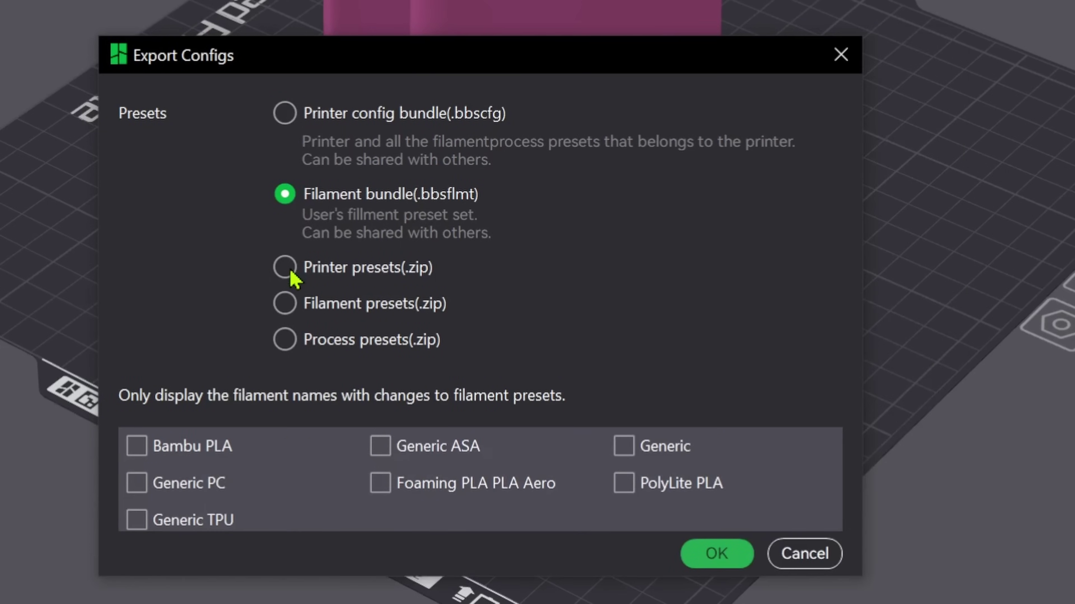
pyautogui.click(290, 269)
pyautogui.click(287, 303)
pyautogui.click(289, 341)
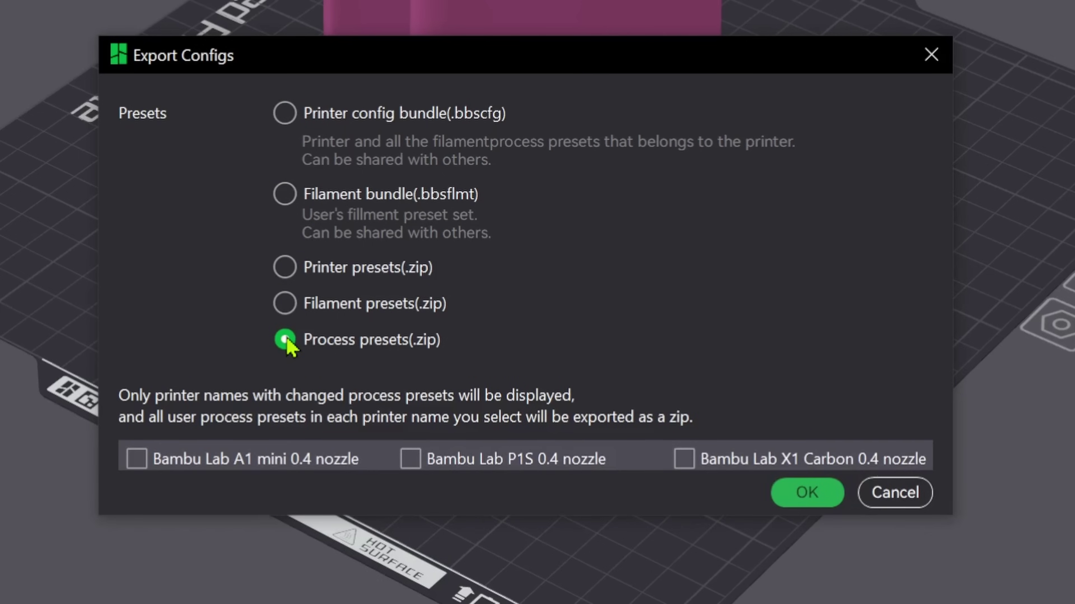
pyautogui.click(285, 195)
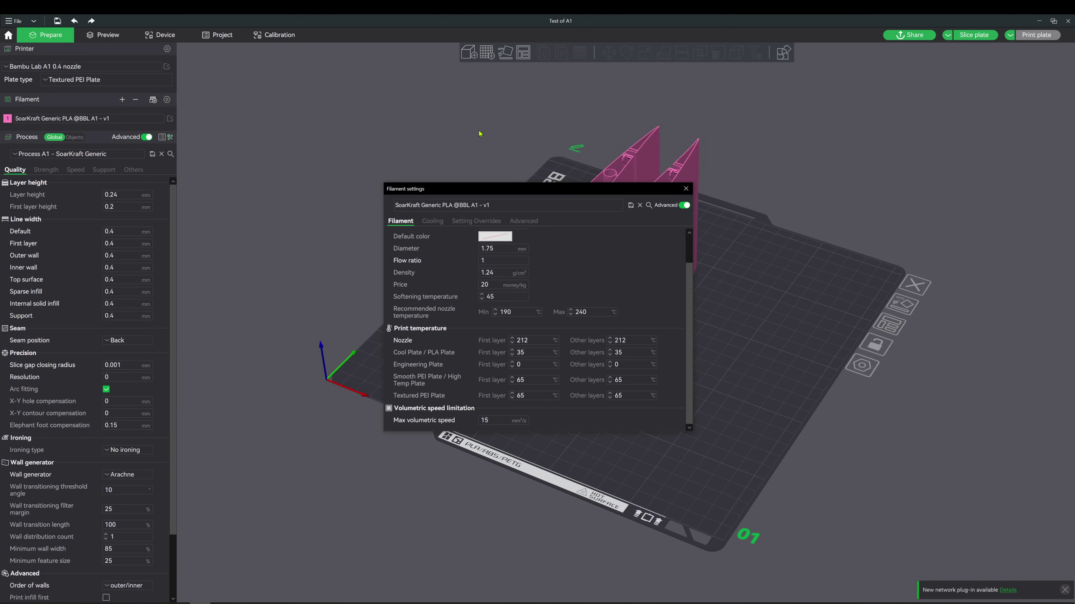
# Close the SoarKraft Generic PLA filament settings dialog
pyautogui.click(686, 189)
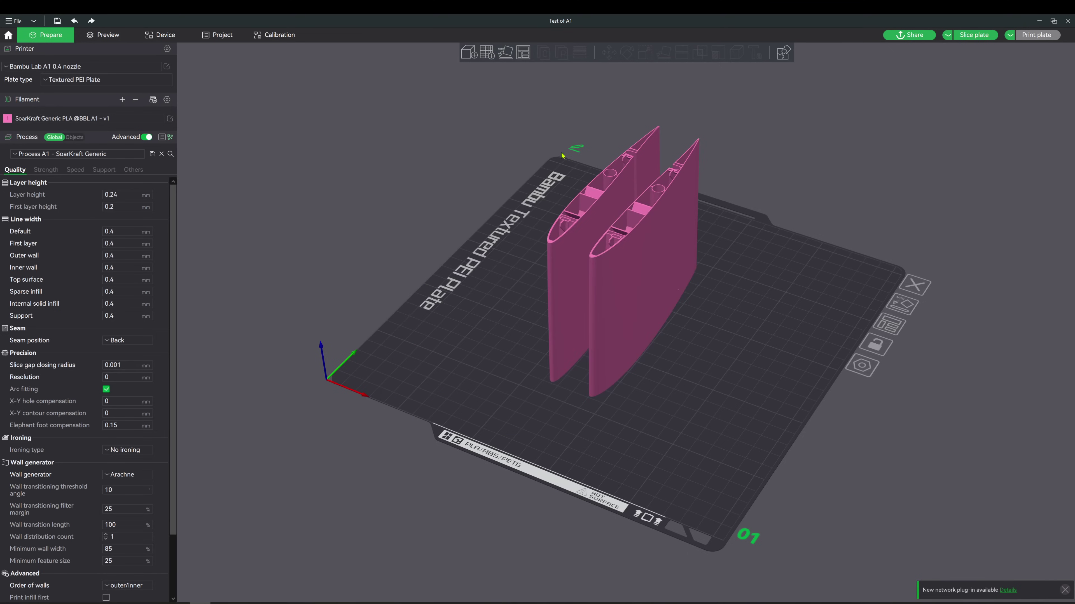
# Slice both wing panels and show travel, retract and unretract moves in the preview
pyautogui.moveTo(426, 198); pyautogui.dragTo(754, 102)
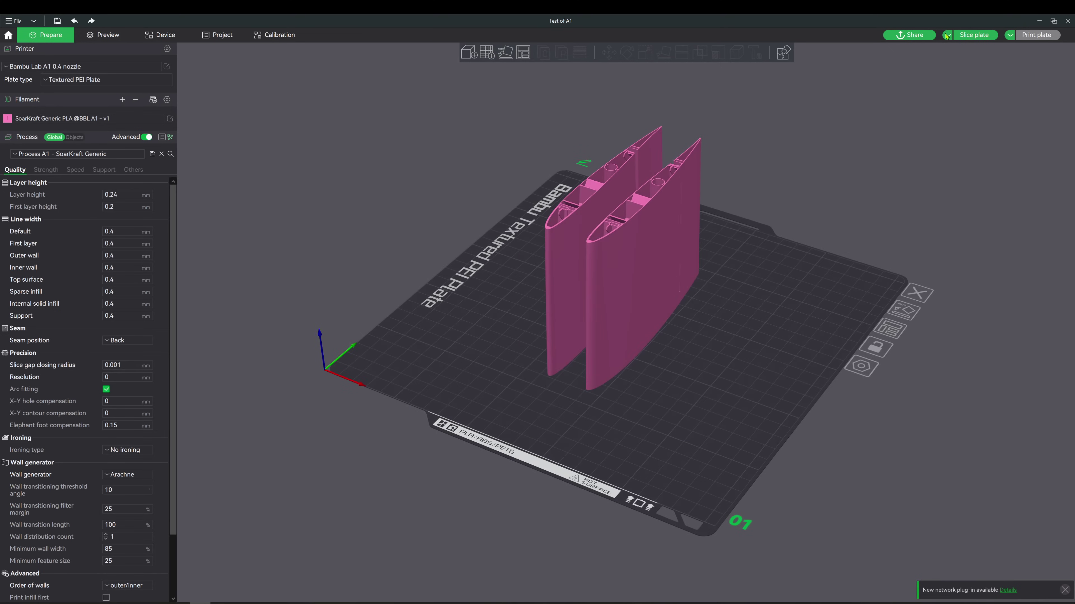
pyautogui.click(963, 35)
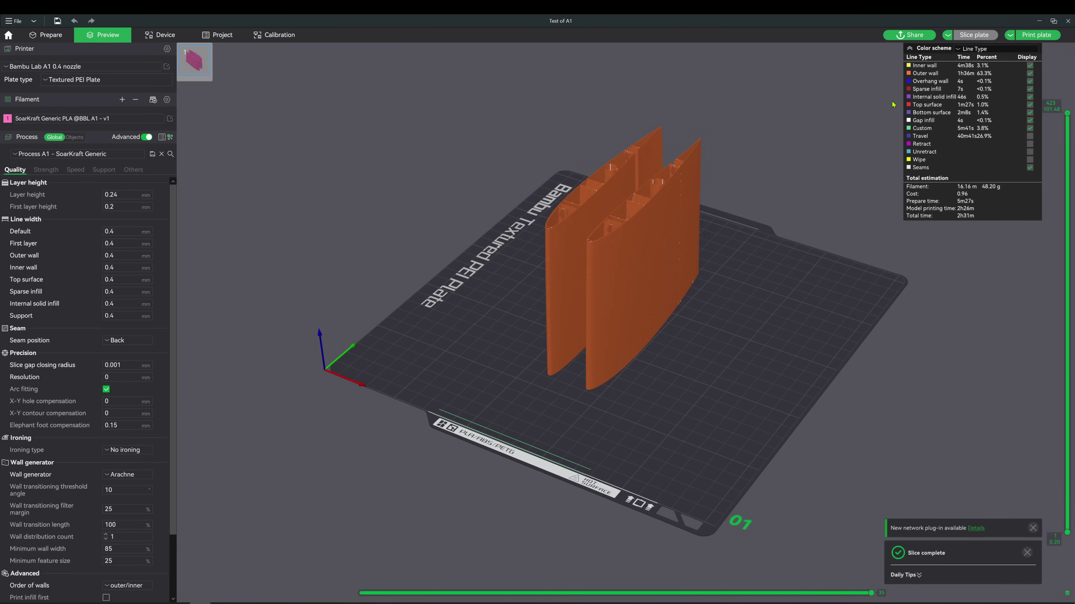
pyautogui.click(1030, 137)
pyautogui.click(1030, 146)
pyautogui.click(1030, 154)
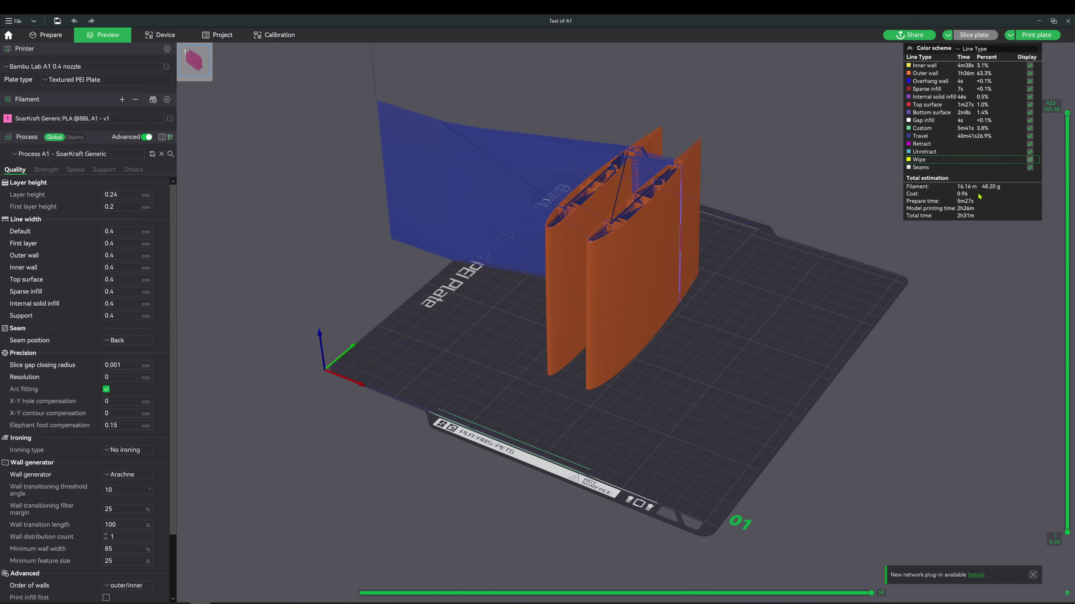
pyautogui.moveTo(761, 311)
pyautogui.mouseDown()
pyautogui.moveTo(789, 308)
pyautogui.moveTo(759, 307)
pyautogui.mouseUp()
pyautogui.click(133, 170)
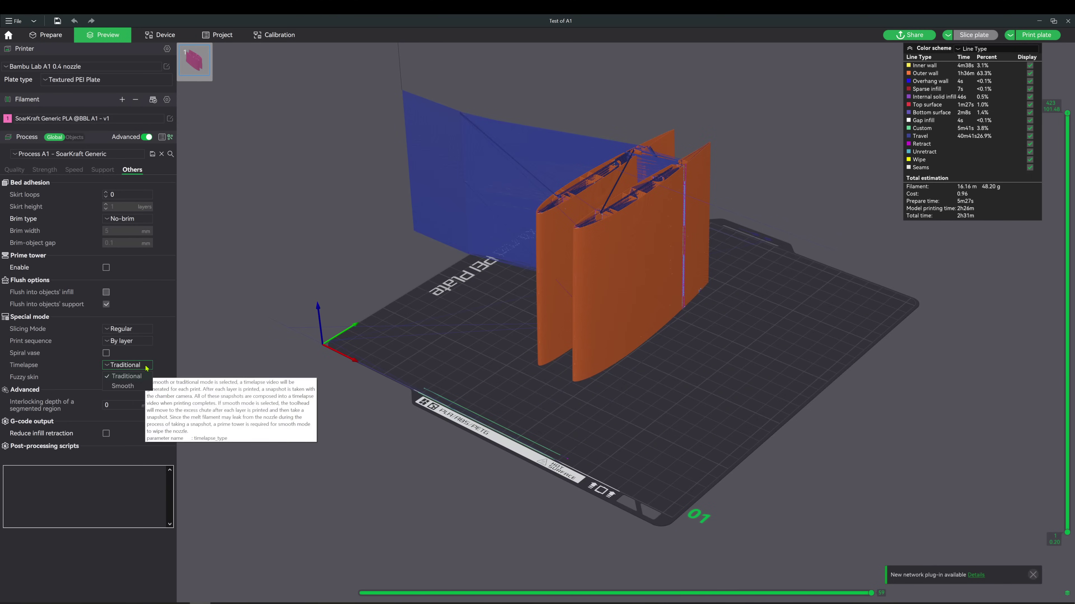
pyautogui.click(145, 368)
pyautogui.click(133, 385)
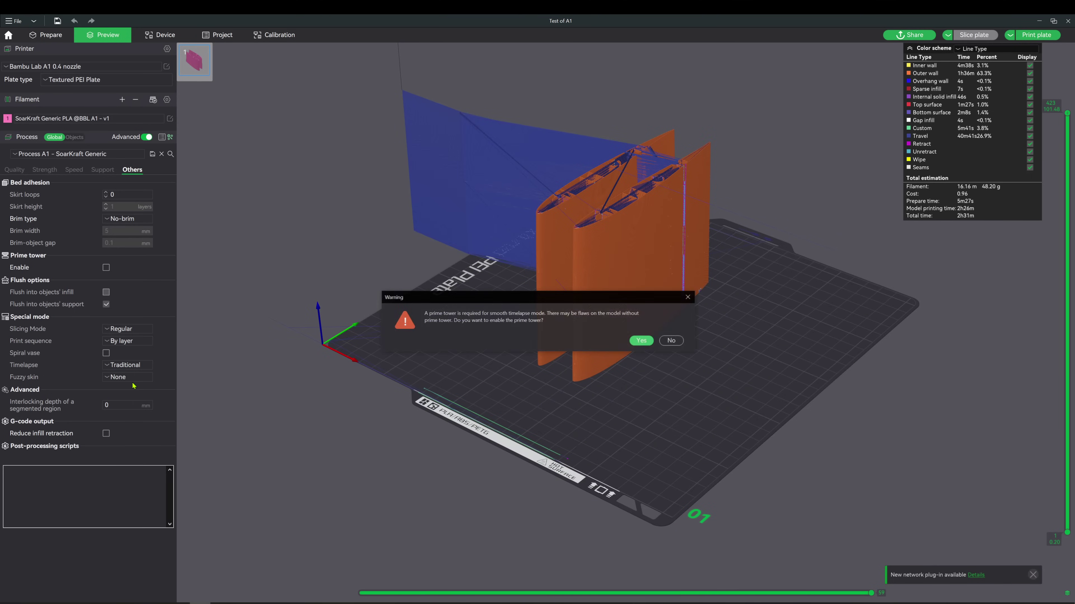
pyautogui.click(643, 340)
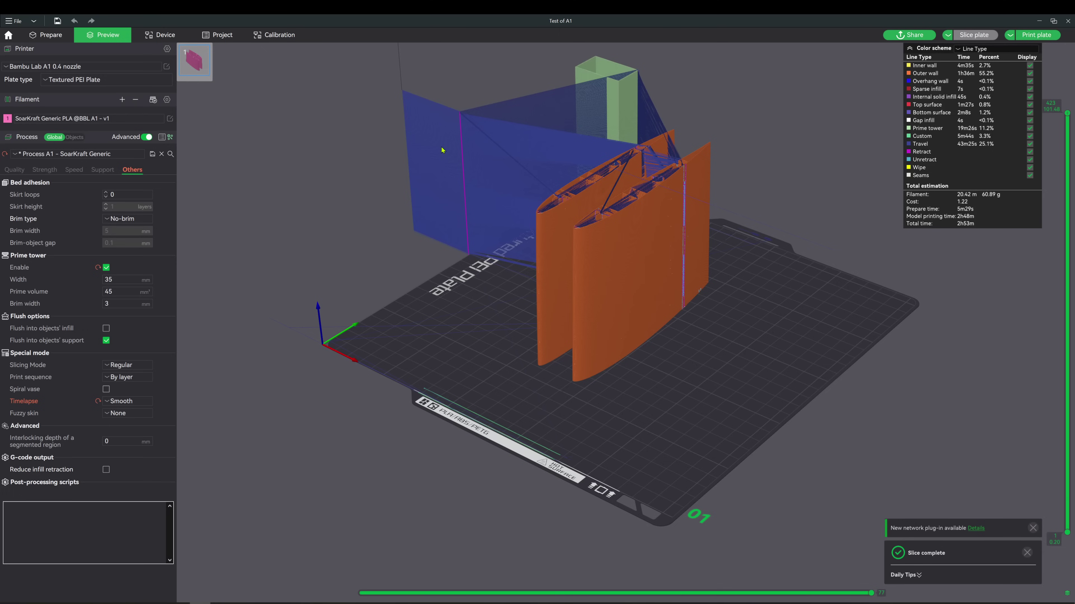
pyautogui.moveTo(479, 166); pyautogui.dragTo(481, 173)
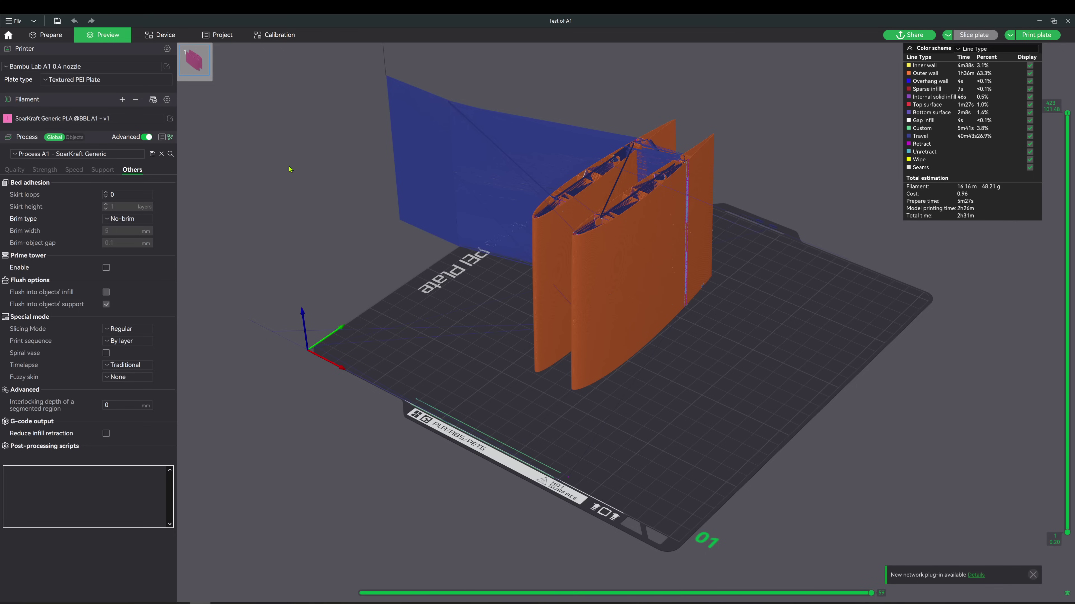
# Start sending the sliced plate to a printer
pyautogui.click(1040, 36)
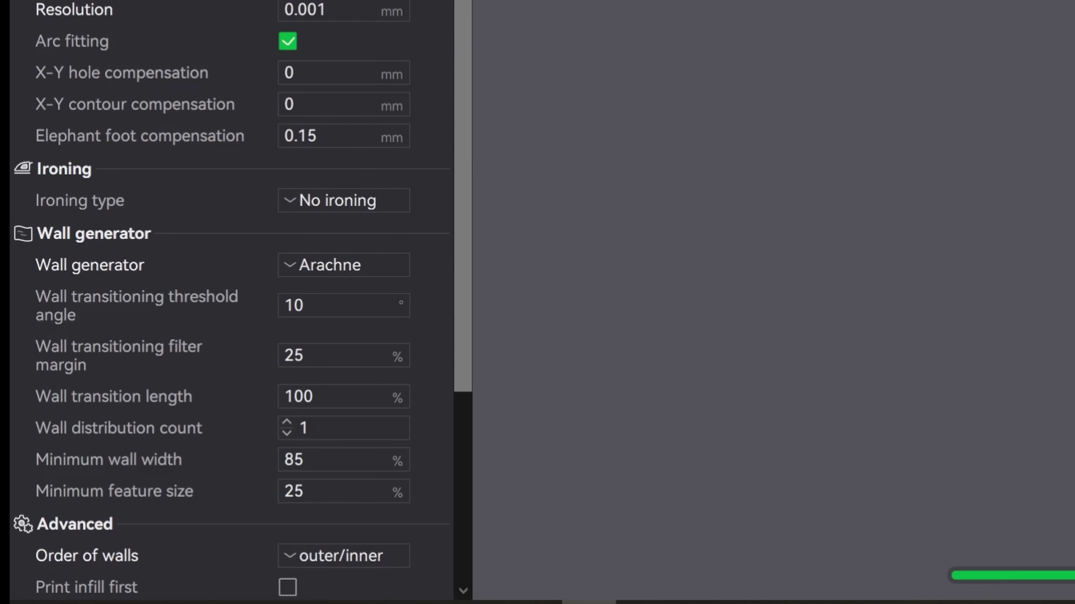
pyautogui.scroll(-5, 172, 375)
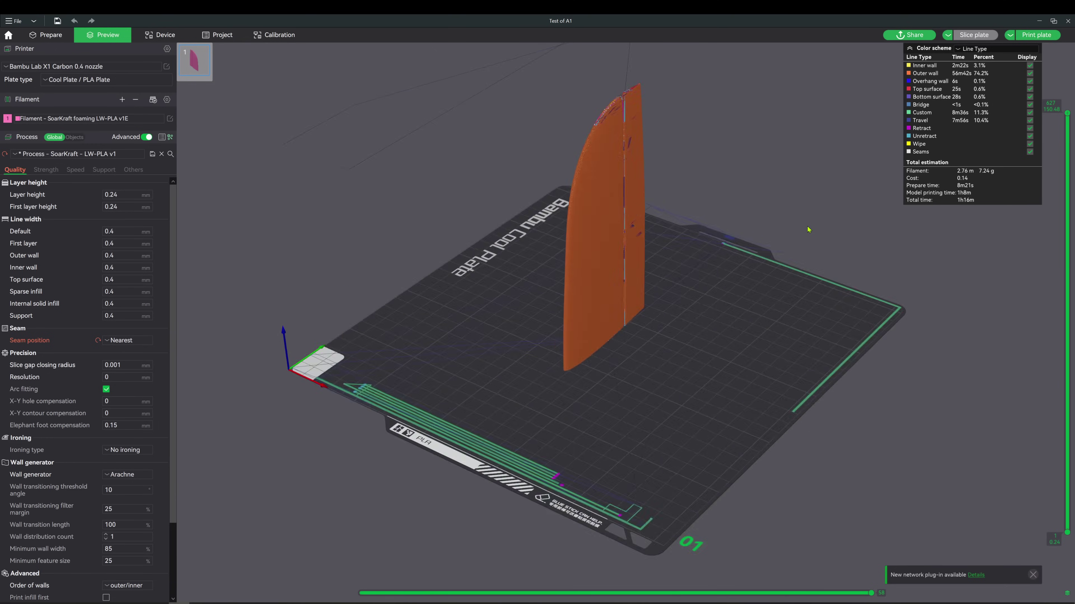
pyautogui.moveTo(719, 237); pyautogui.dragTo(803, 232)
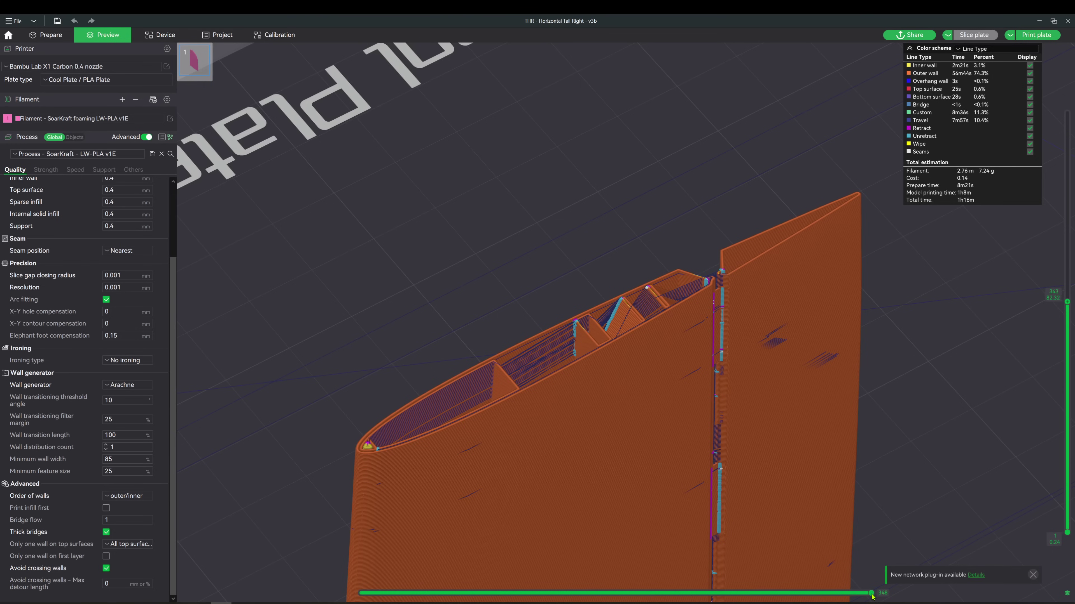
pyautogui.moveTo(871, 593); pyautogui.dragTo(875, 570)
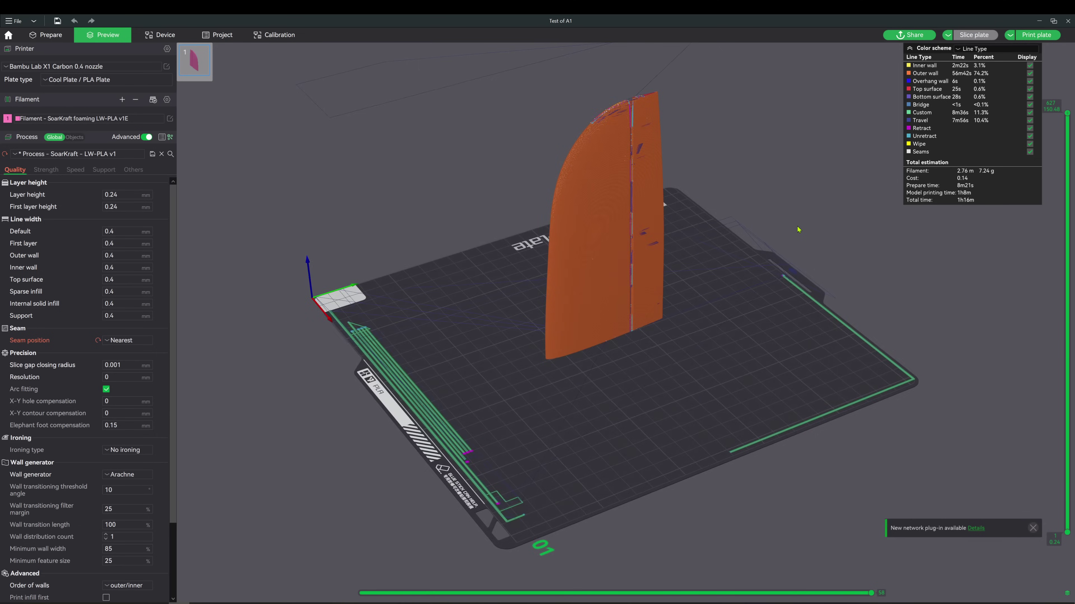
pyautogui.moveTo(796, 226)
pyautogui.mouseDown()
pyautogui.moveTo(837, 230)
pyautogui.moveTo(802, 232)
pyautogui.mouseUp()
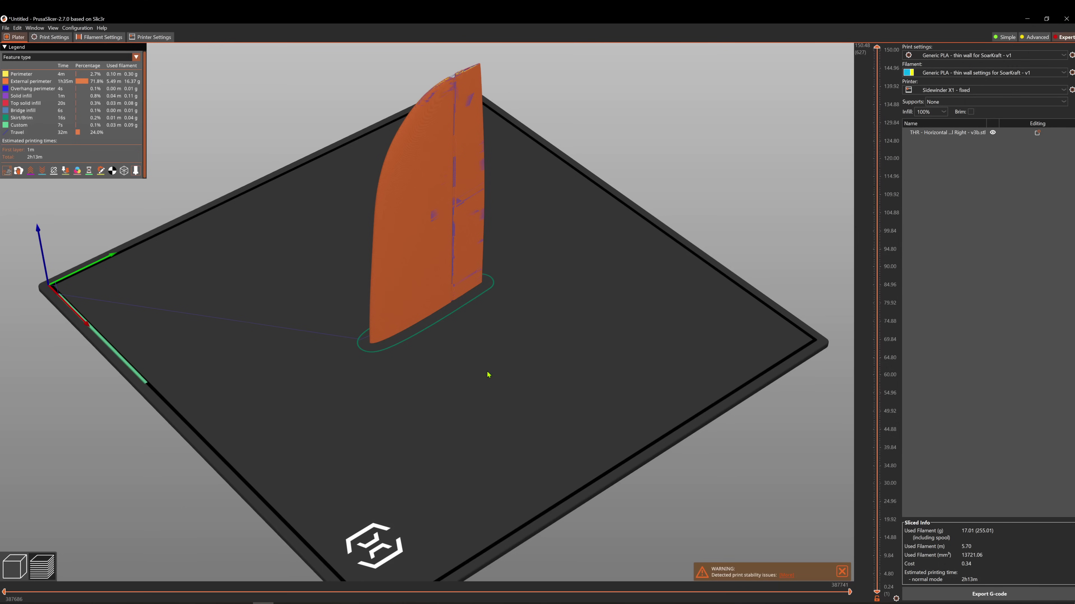
# Orbit the PrusaSlicer preview of the fin sliced for the Sidewinder X1
pyautogui.moveTo(484, 375)
pyautogui.mouseDown()
pyautogui.moveTo(531, 372)
pyautogui.moveTo(487, 372)
pyautogui.mouseUp()
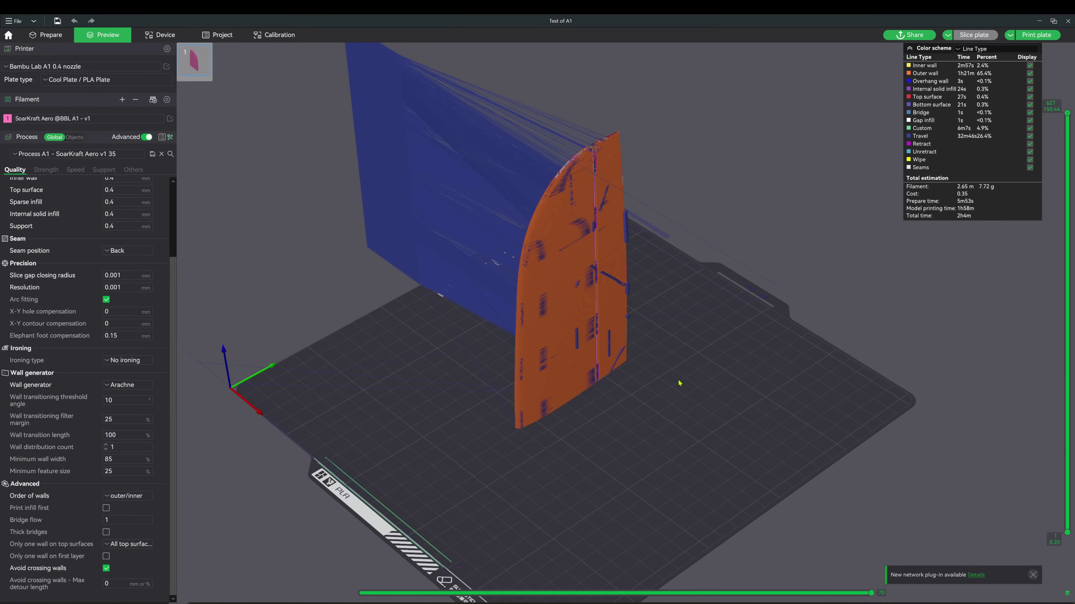
# Orbit and zoom the A1 fin slice, then orbit the A1 mini slice from several sides
pyautogui.moveTo(678, 381)
pyautogui.mouseDown()
pyautogui.moveTo(708, 376)
pyautogui.moveTo(677, 384)
pyautogui.mouseUp()
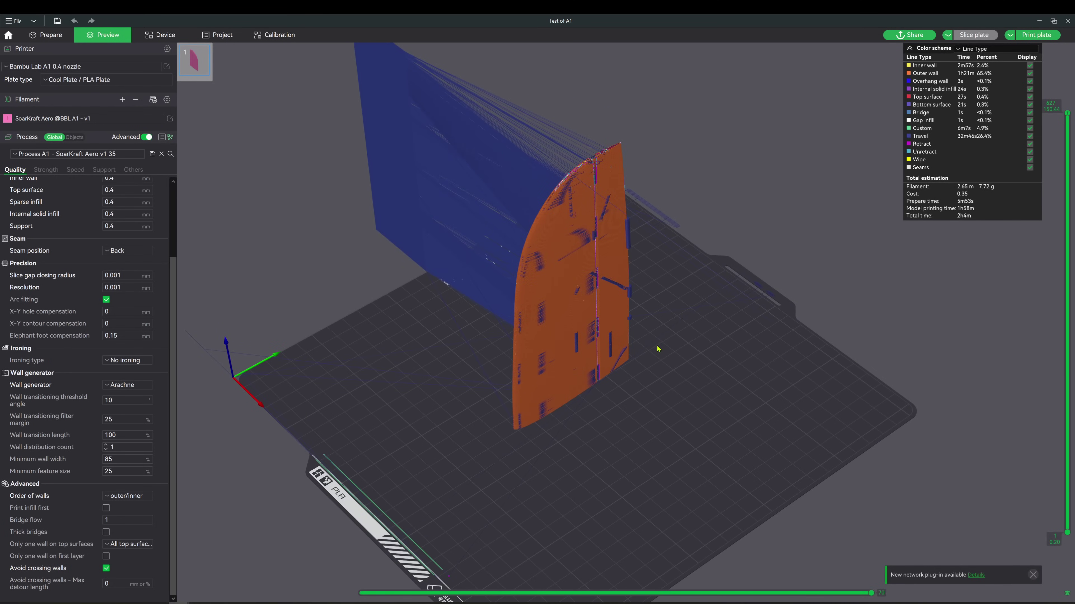
pyautogui.scroll(4, 635, 305)
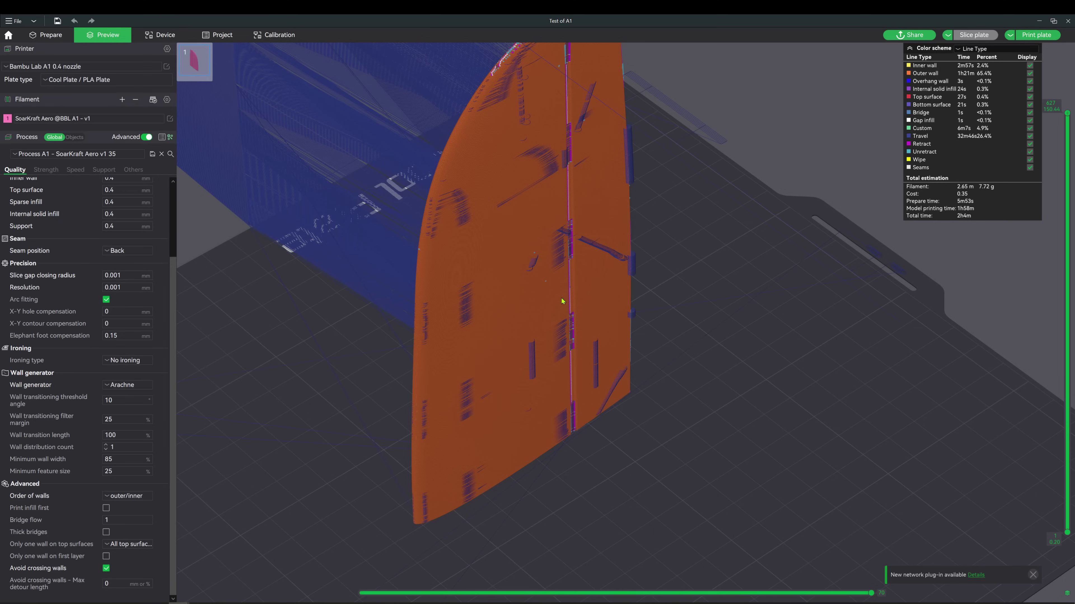
pyautogui.scroll(-3, 562, 302)
pyautogui.moveTo(594, 374); pyautogui.dragTo(601, 373)
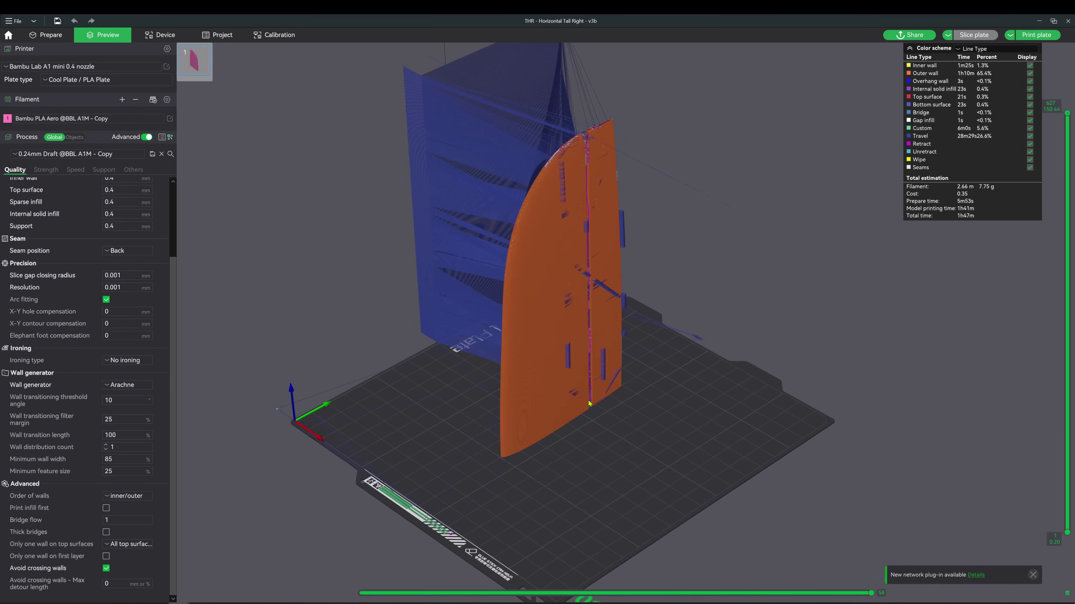
pyautogui.moveTo(588, 403); pyautogui.dragTo(593, 432)
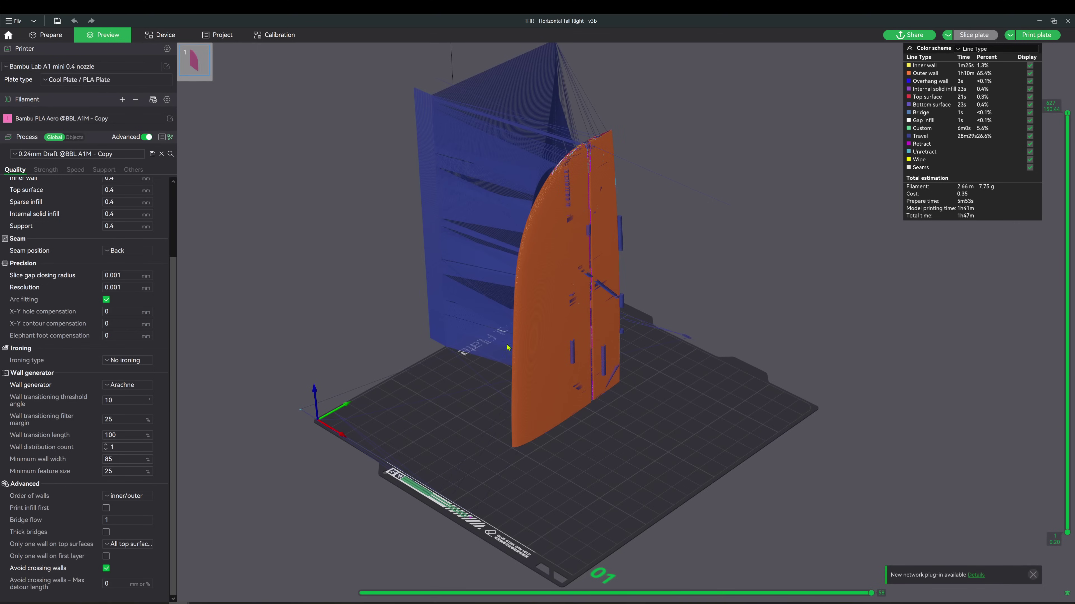
pyautogui.moveTo(535, 406)
pyautogui.mouseDown()
pyautogui.moveTo(523, 402)
pyautogui.moveTo(562, 406)
pyautogui.moveTo(527, 404)
pyautogui.moveTo(544, 395)
pyautogui.mouseUp()
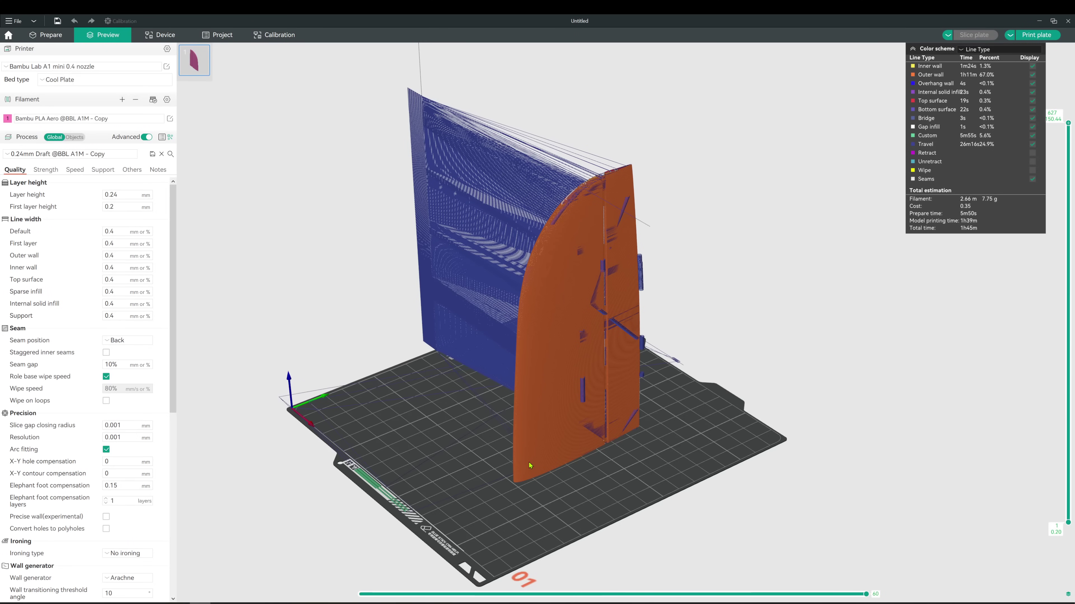
# Orbit the OrcaSlicer preview of the tail fin, then scroll the printer list to the Bambu Lab A1 mini
pyautogui.moveTo(532, 456)
pyautogui.mouseDown()
pyautogui.moveTo(568, 454)
pyautogui.moveTo(533, 453)
pyautogui.mouseUp()
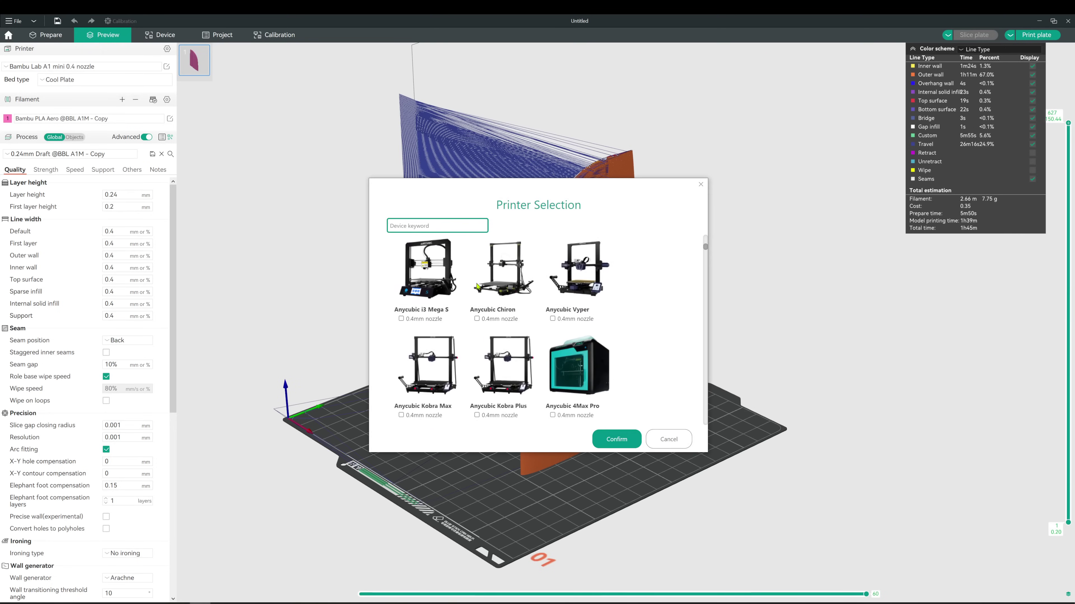
pyautogui.scroll(-10, 477, 287)
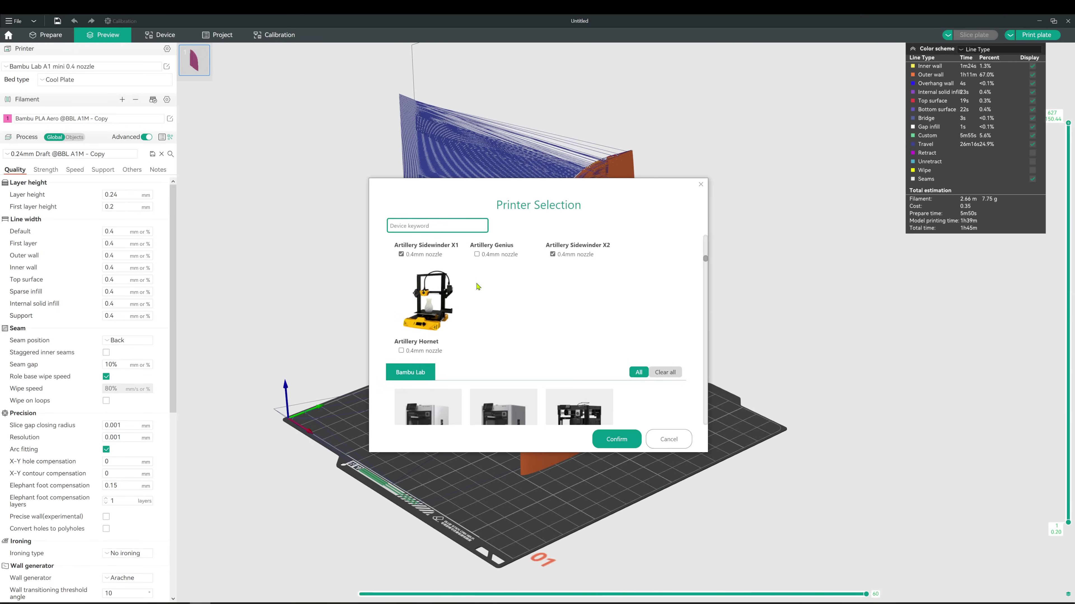
pyautogui.scroll(-3, 477, 287)
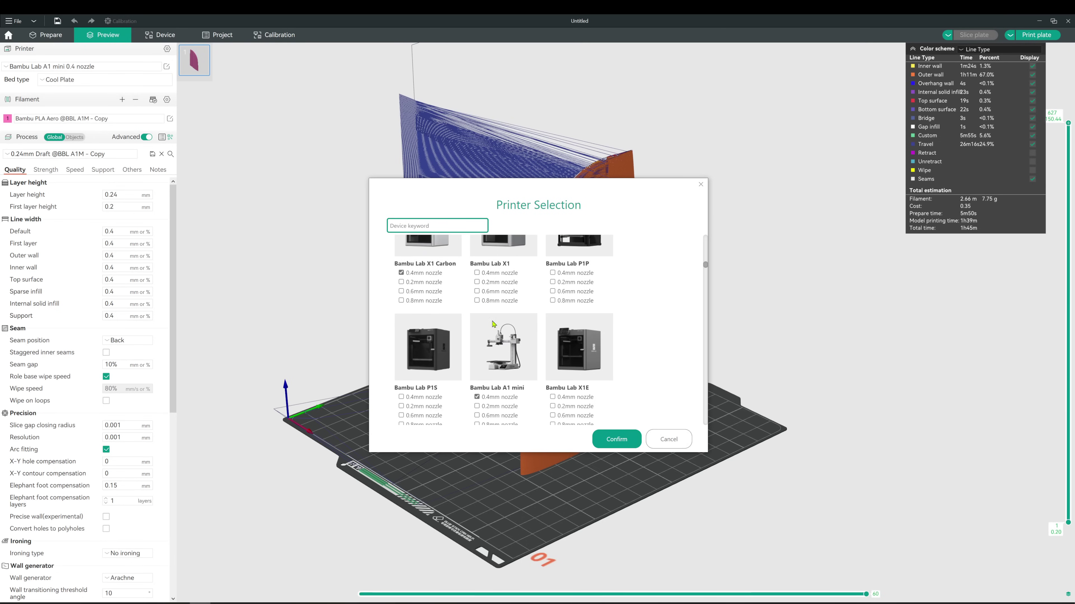
pyautogui.scroll(-1, 515, 358)
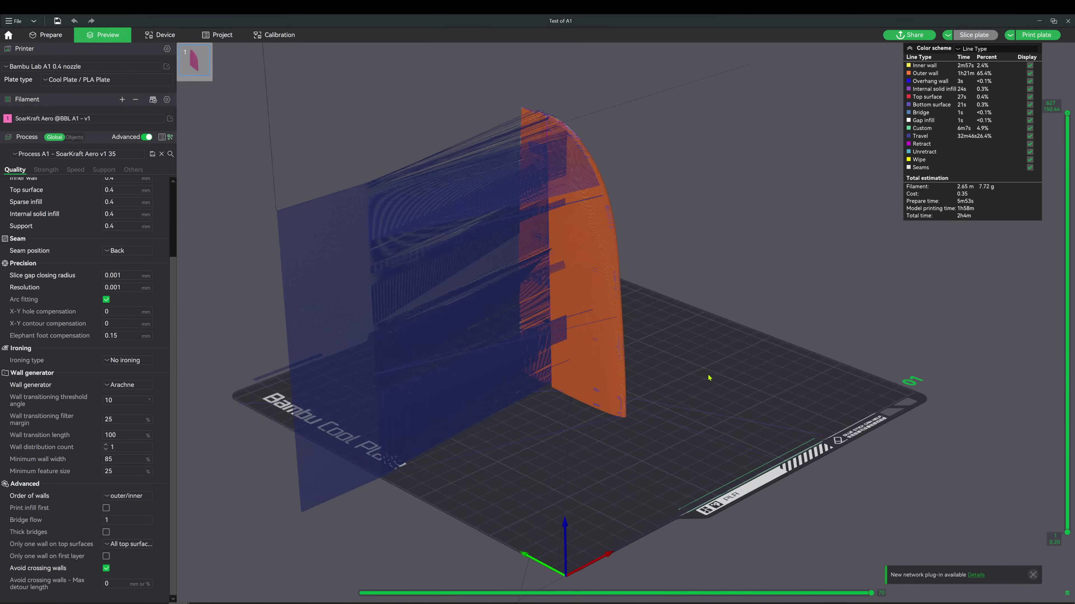
# Rotate the A1 tail-panel plate about 90 degrees and zoom in on the fin
pyautogui.moveTo(709, 378); pyautogui.dragTo(675, 384)
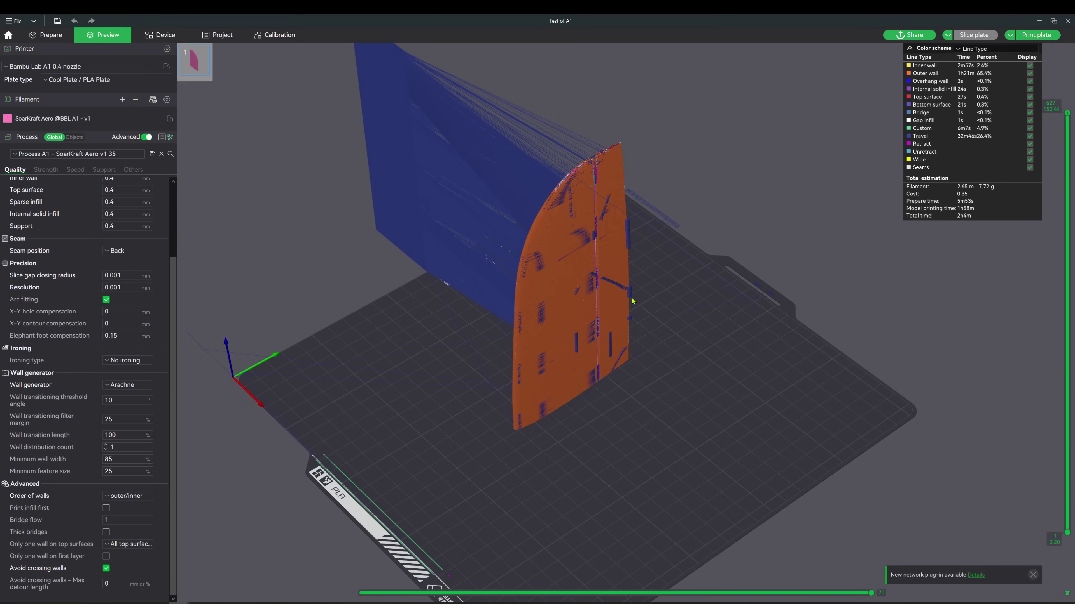
pyautogui.scroll(3, 633, 301)
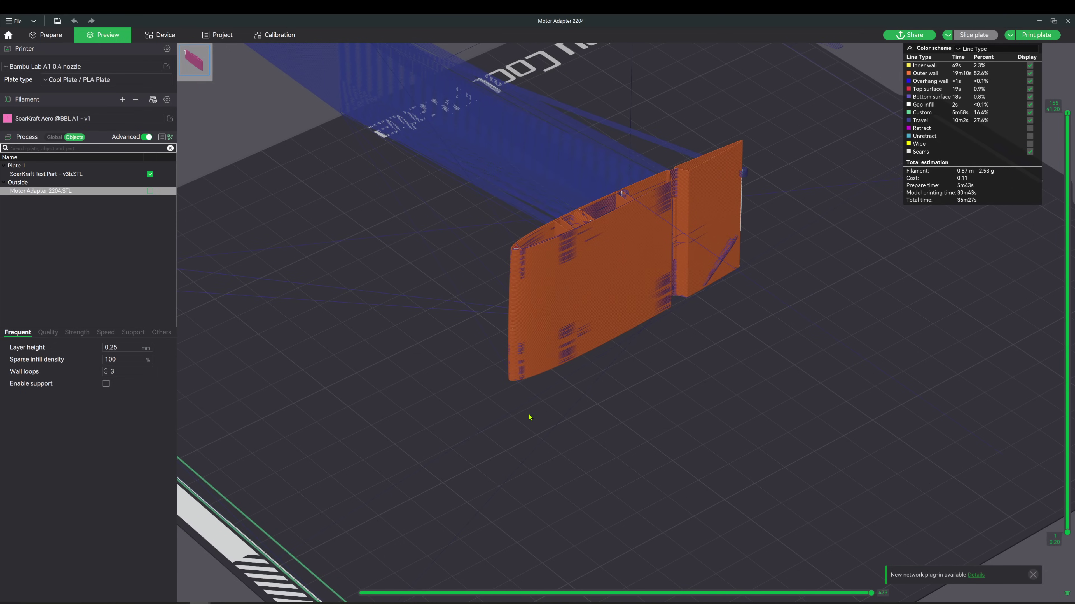
# Switch to the 'SoarKraft Test Part - v3b' window with its X1 Carbon slice
pyautogui.moveTo(209, 589)
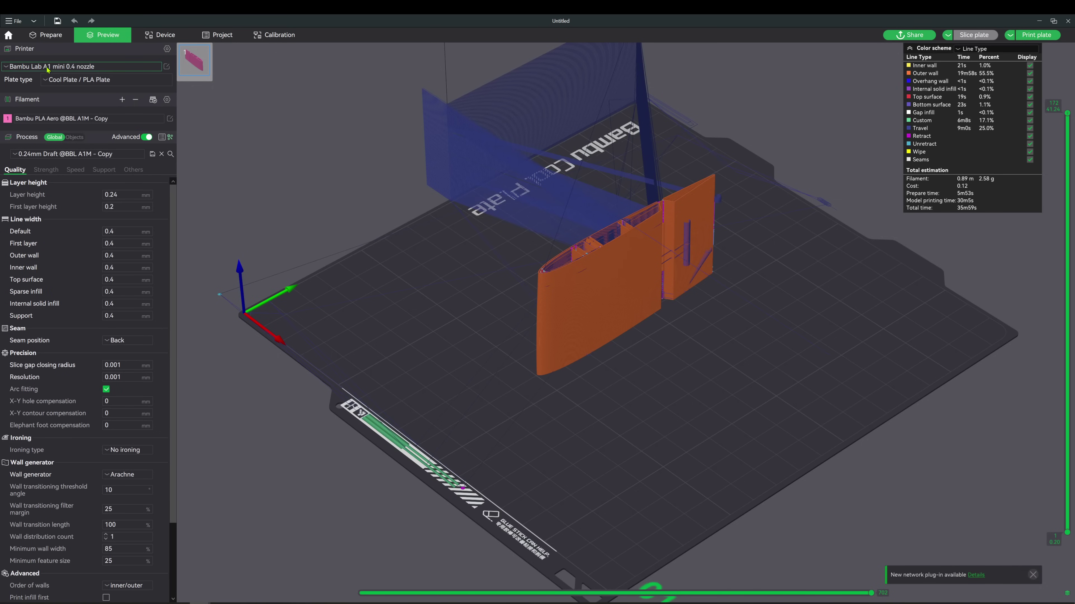
pyautogui.hotkey('alt', 'Tab')
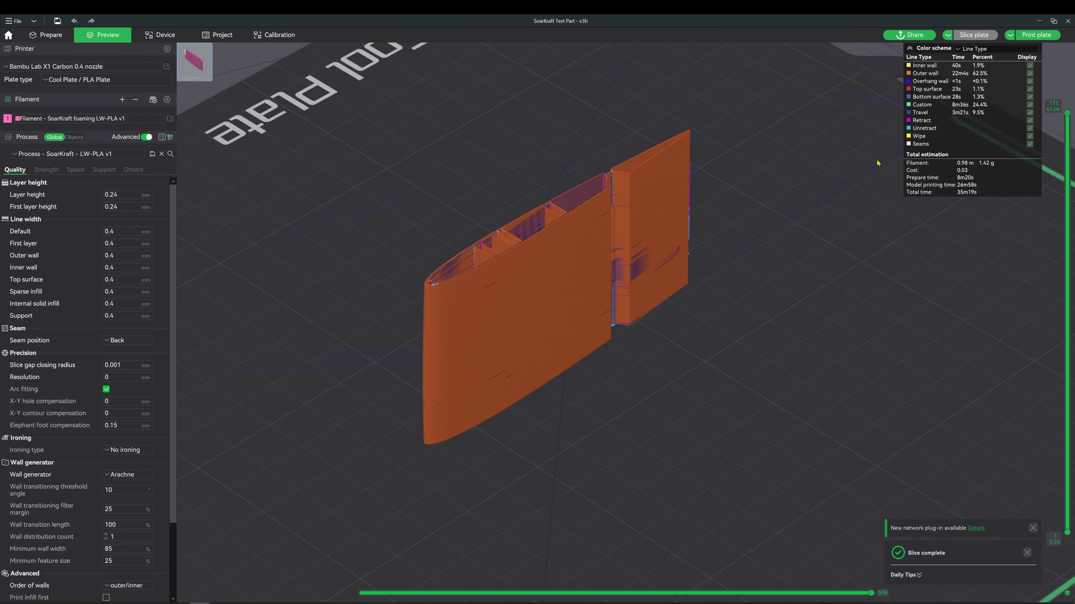